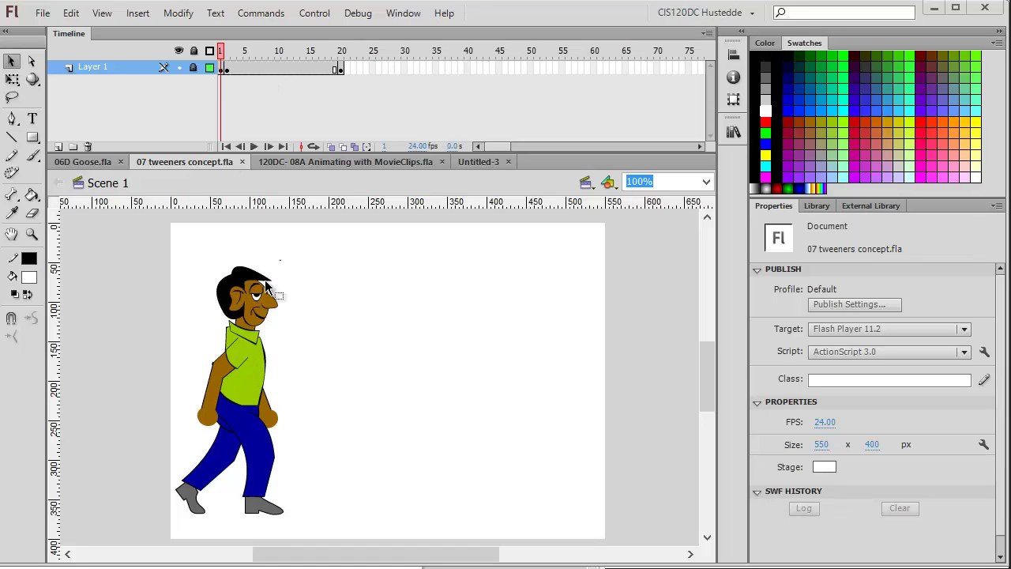
Review the walking-man frames, the flying-goose animation across its timeline, and the symbols in the 06D Goose.fla library.
{"action": "left_click", "coordinate": [339, 68]}
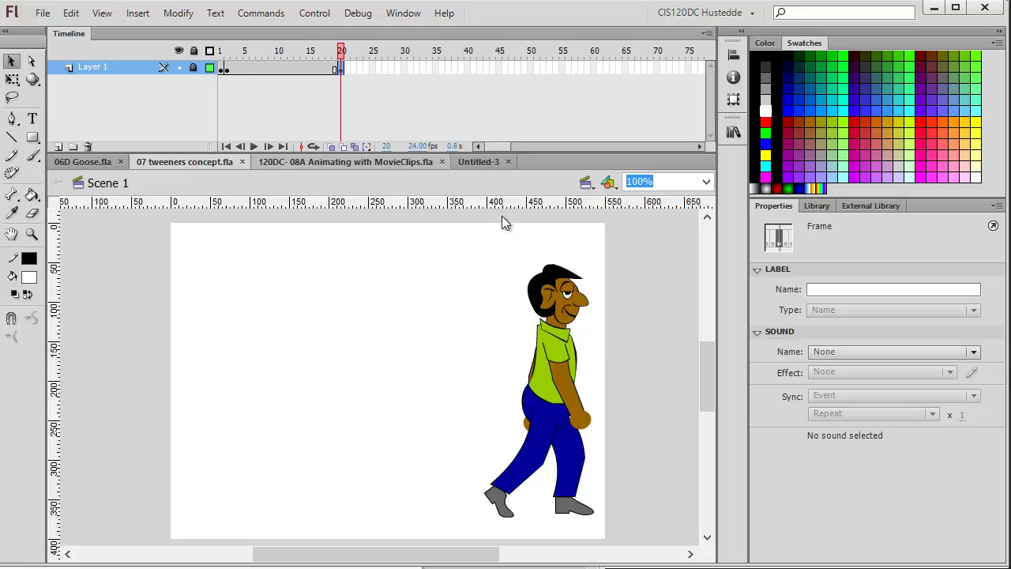
{"action": "left_click", "coordinate": [227, 72]}
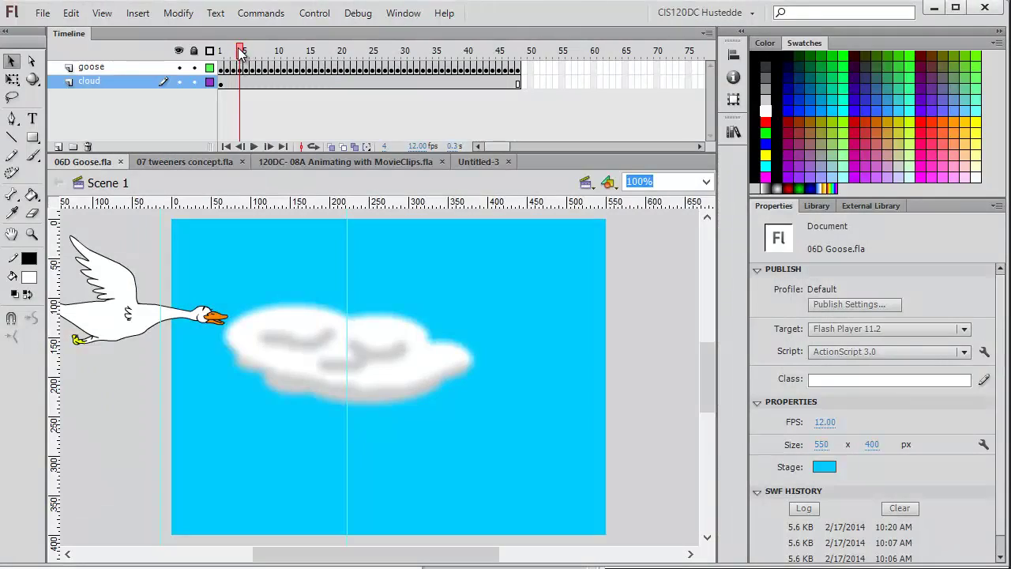
{"action": "left_click_drag", "start_coordinate": [241, 52], "coordinate": [222, 96]}
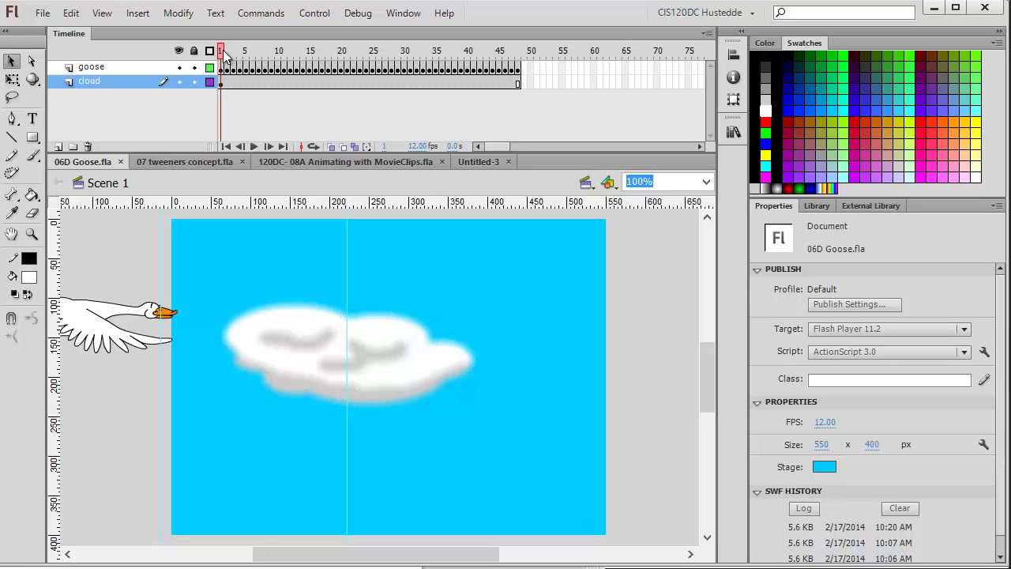
{"action": "left_click_drag", "start_coordinate": [224, 54], "coordinate": [484, 64]}
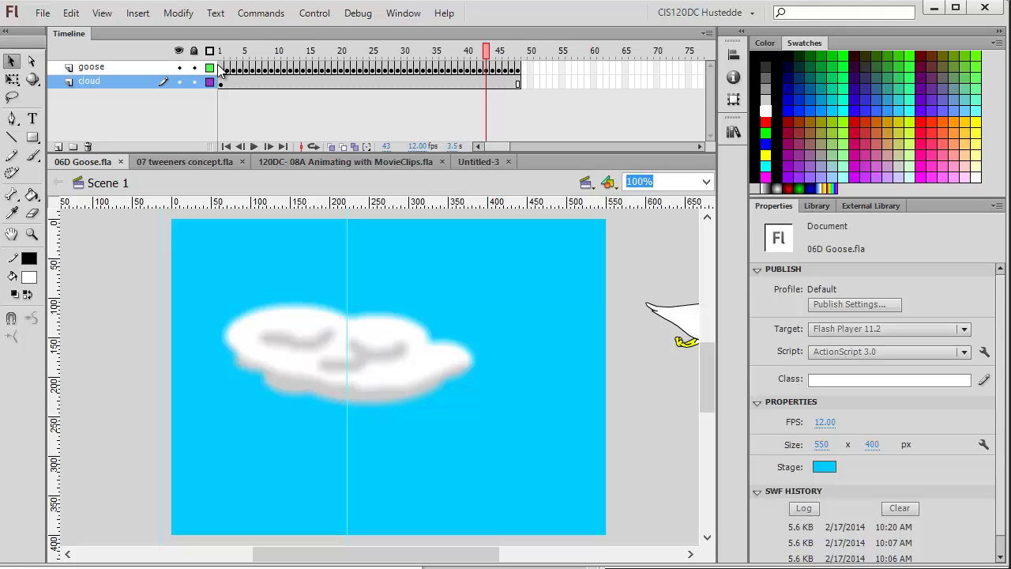
{"action": "key", "text": "ctrl+l"}
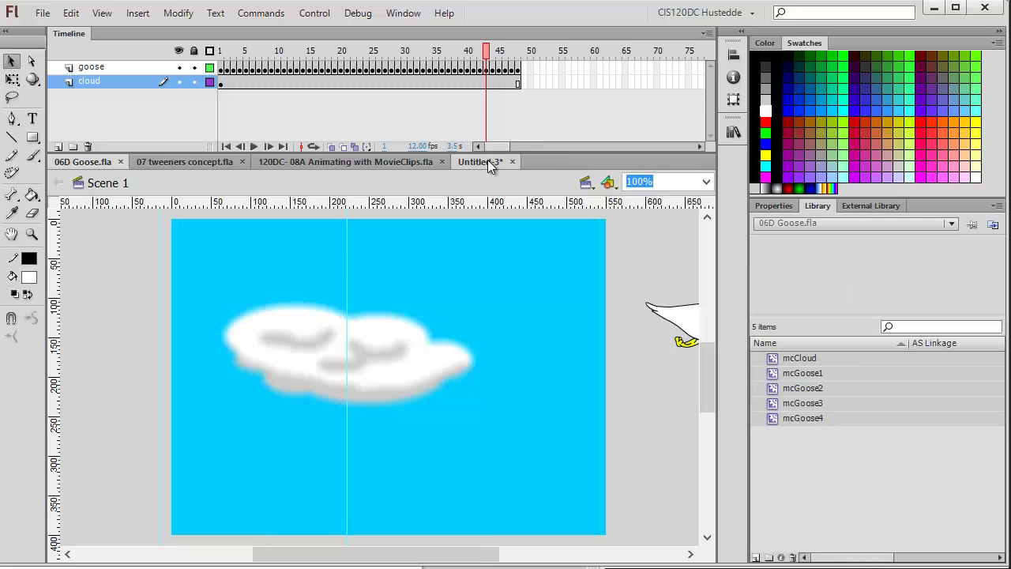
Set the stage colour of the Untitled-3 document to bright sky blue.
{"action": "left_click", "coordinate": [490, 162]}
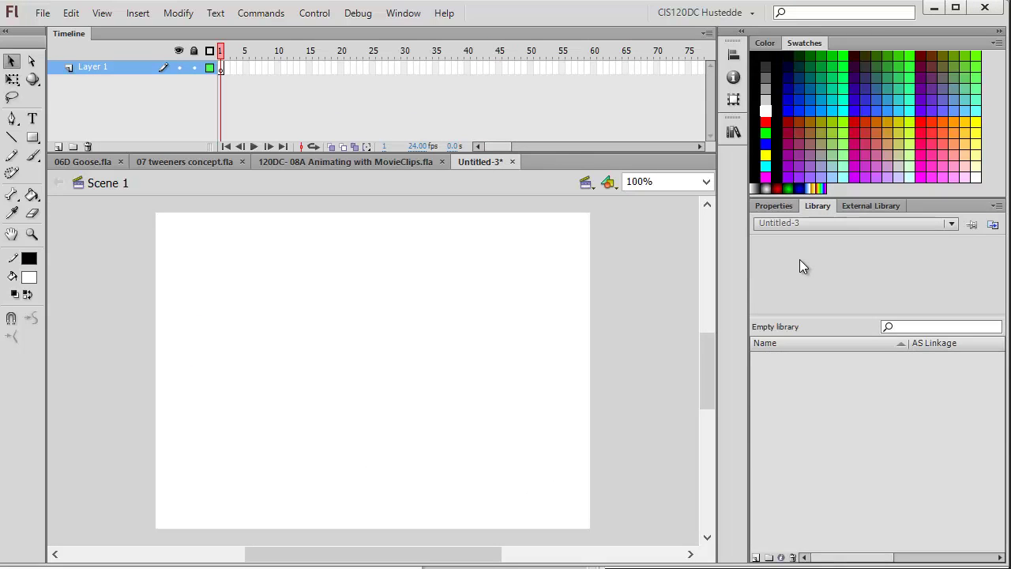
{"action": "left_click", "coordinate": [774, 205]}
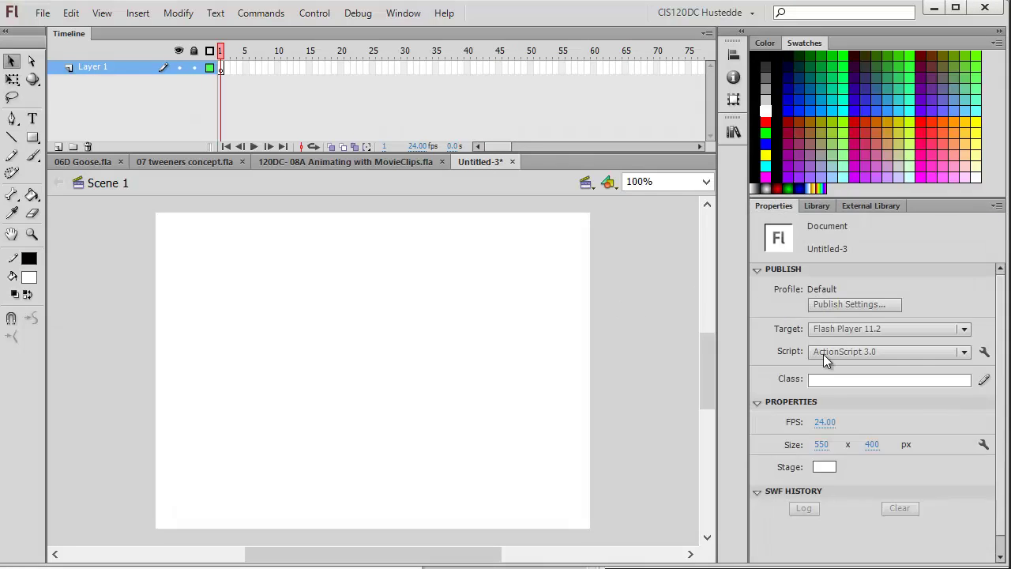
{"action": "left_click", "coordinate": [823, 467]}
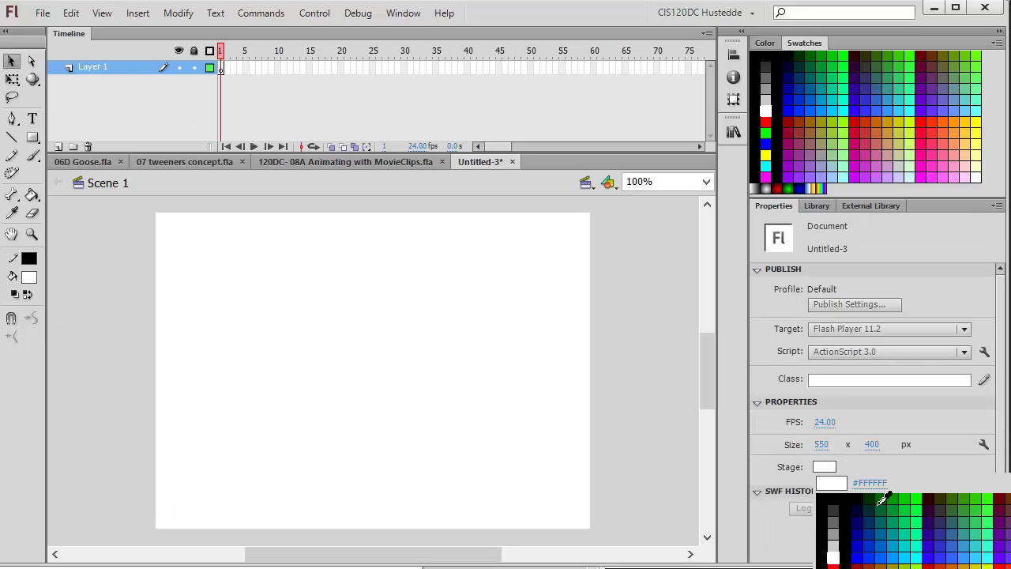
{"action": "left_click", "coordinate": [907, 558]}
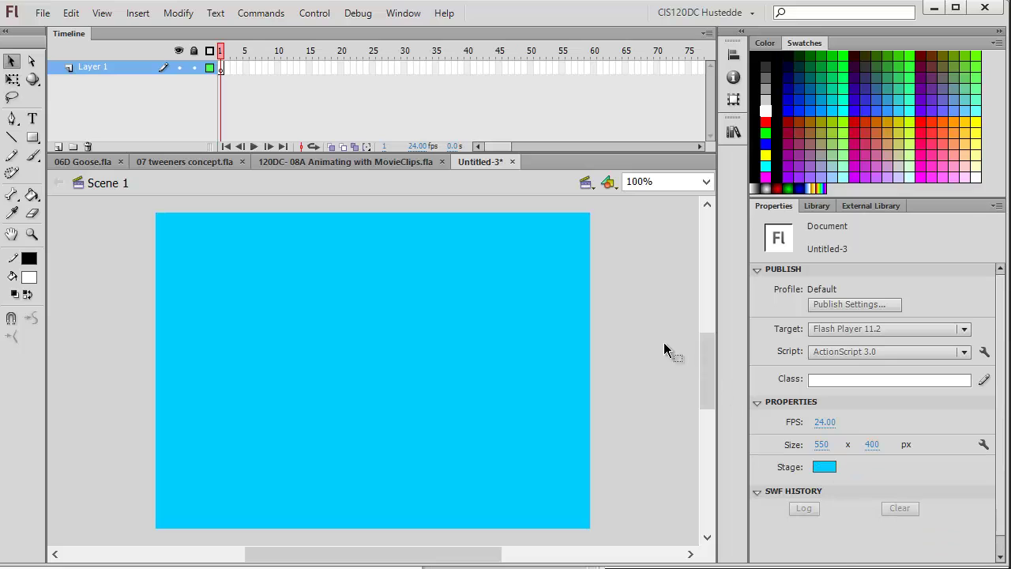
Copy mcCloud and mcGoose1 through mcGoose4 from the 06D Goose.fla library onto the Untitled-3 stage, and show Untitled-3's own library again.
{"action": "left_click", "coordinate": [817, 206]}
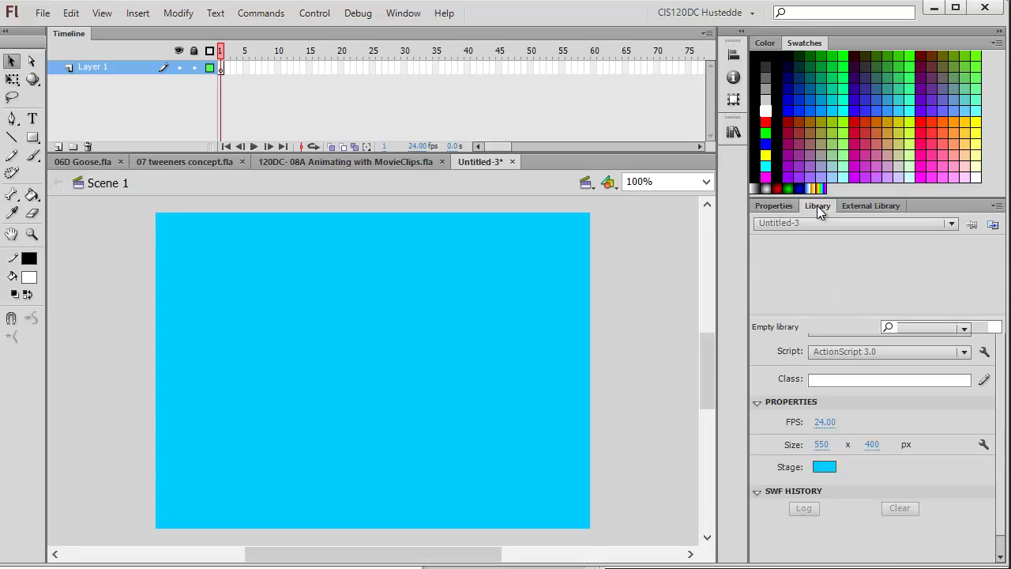
{"action": "left_click", "coordinate": [951, 225]}
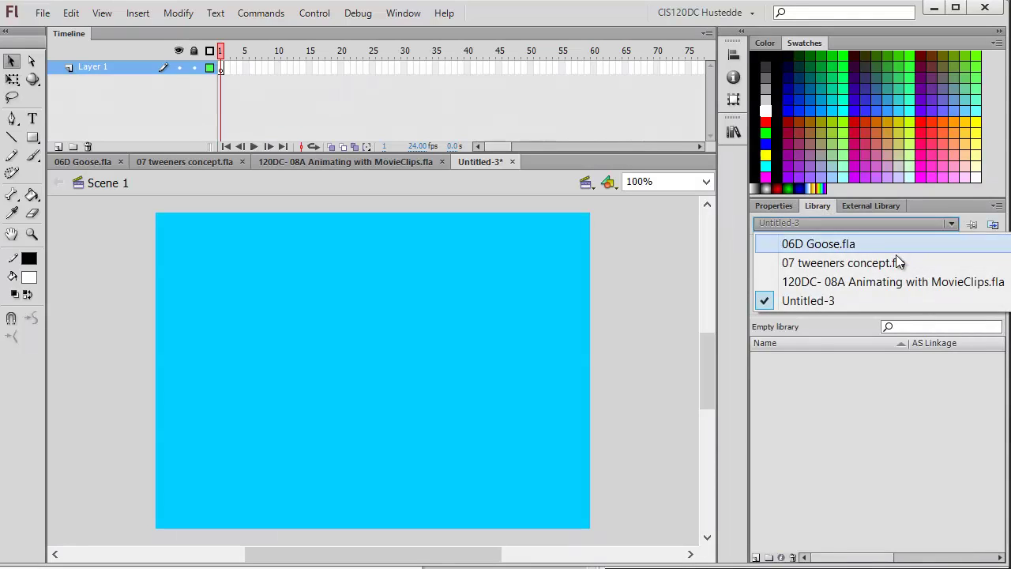
{"action": "left_click", "coordinate": [814, 243]}
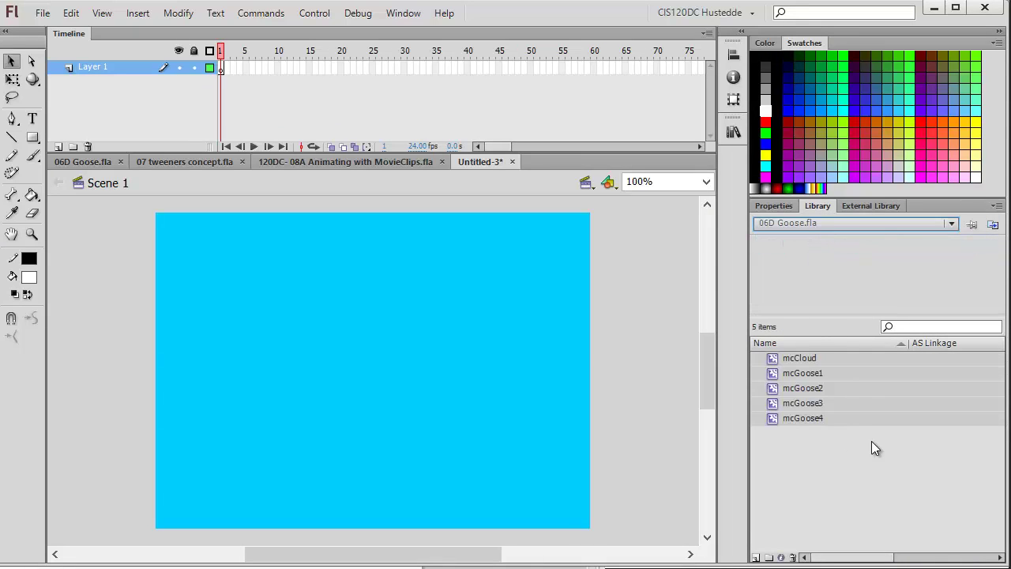
{"action": "left_click", "coordinate": [798, 357]}
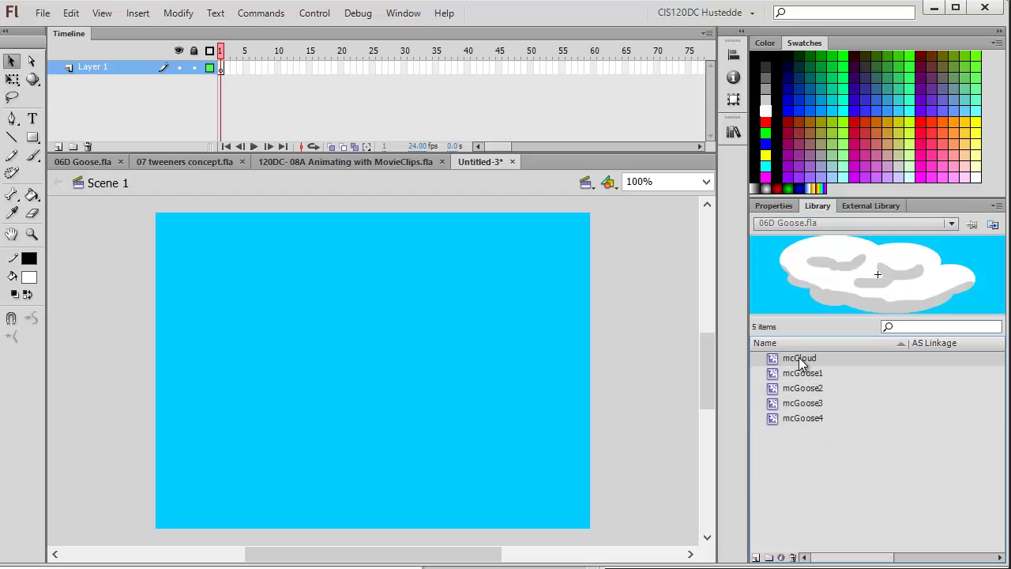
{"action": "left_click", "coordinate": [804, 420], "text": "shift"}
{"action": "left_click_drag", "start_coordinate": [798, 360], "coordinate": [322, 364]}
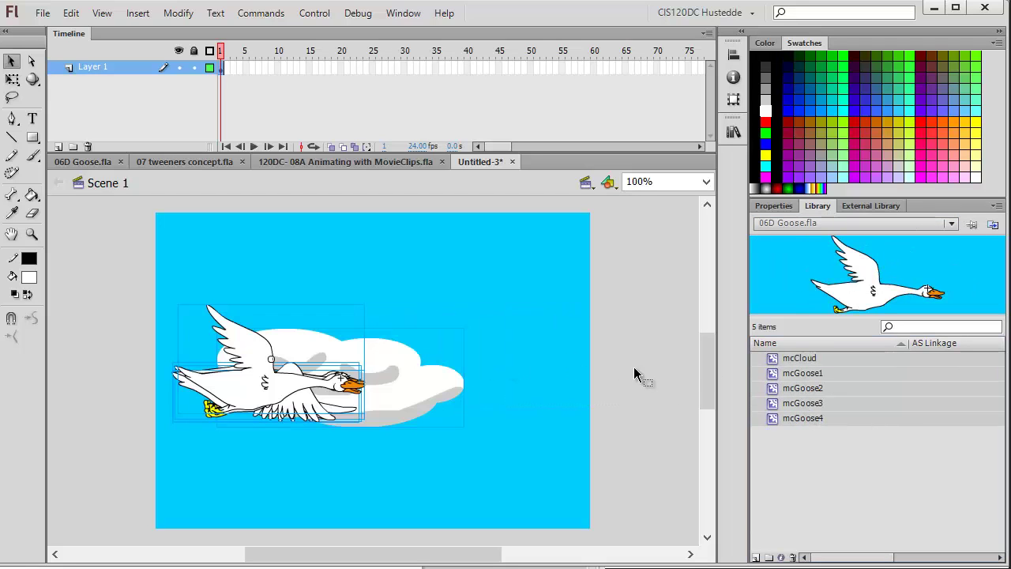
{"action": "left_click", "coordinate": [950, 225]}
{"action": "left_click", "coordinate": [881, 303]}
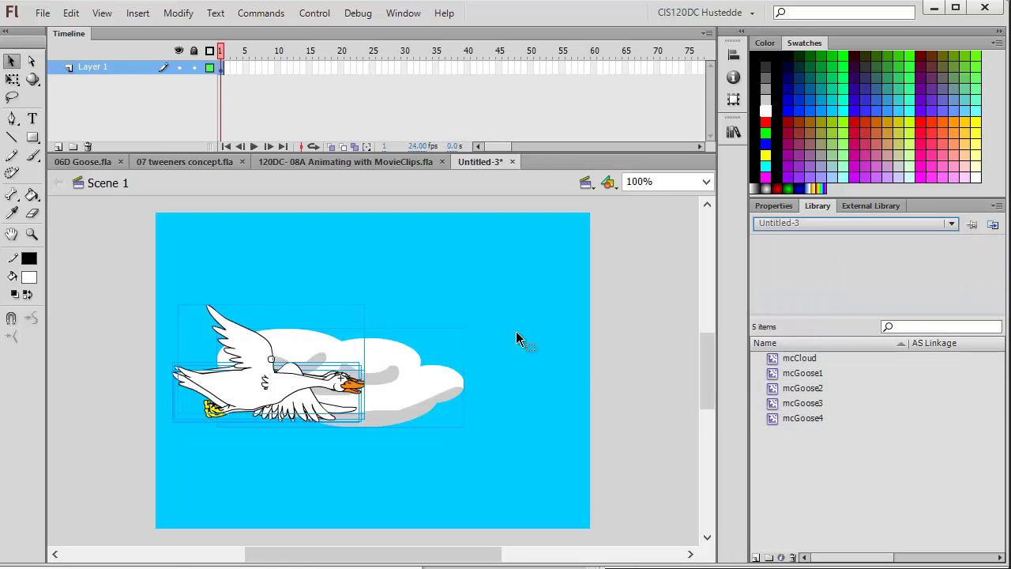
Delete all the cloud and goose instances from the stage, keeping their symbols in the library.
{"action": "left_click", "coordinate": [591, 366]}
{"action": "left_click_drag", "start_coordinate": [148, 274], "coordinate": [580, 501]}
{"action": "key", "text": "Delete"}
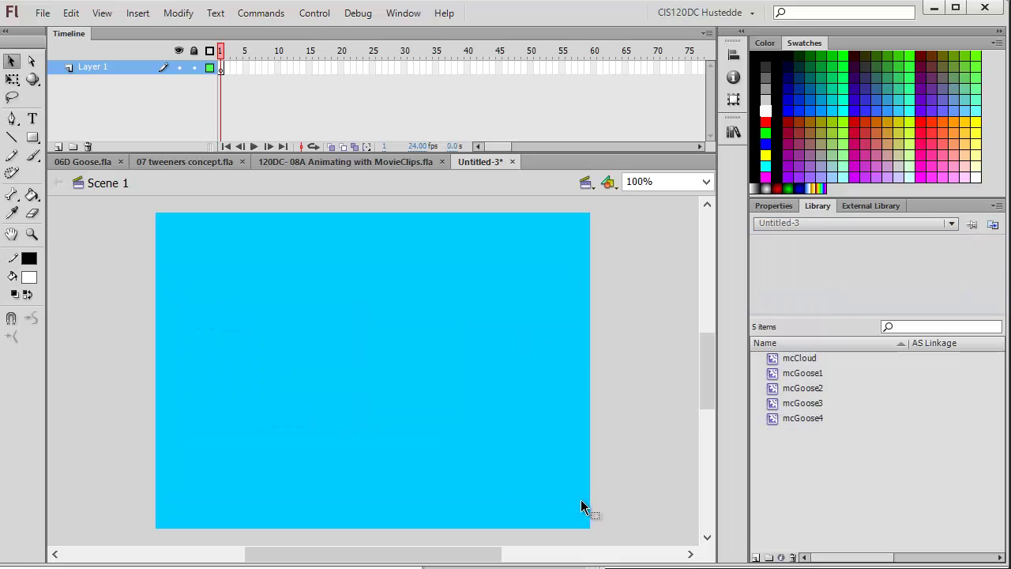
Place mcGoose1 near the middle of the stage and convert it to a movie clip symbol named mcFlyingGoose.
{"action": "left_click", "coordinate": [802, 376]}
{"action": "left_click_drag", "start_coordinate": [802, 378], "coordinate": [340, 346]}
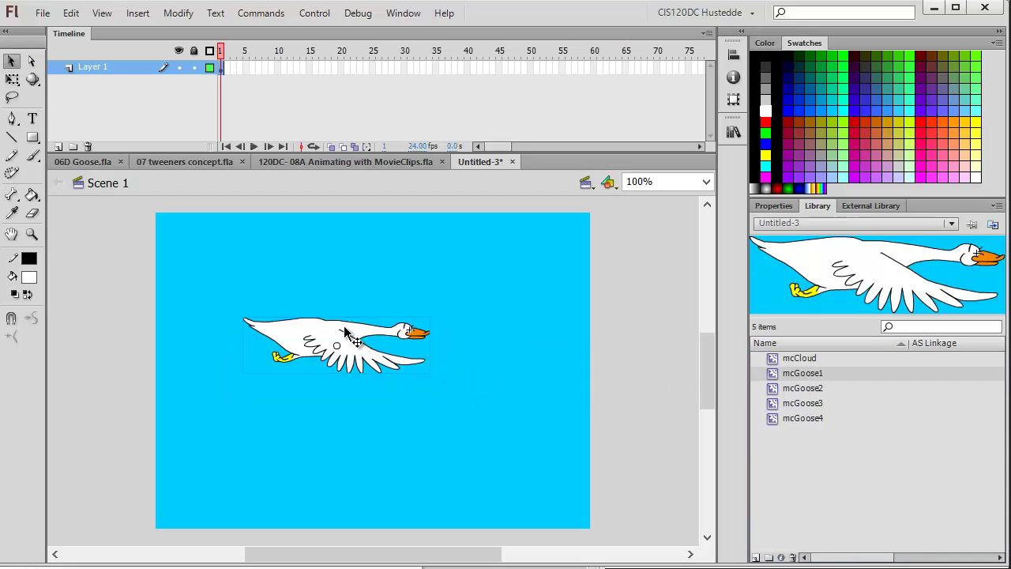
{"action": "left_click", "coordinate": [178, 13]}
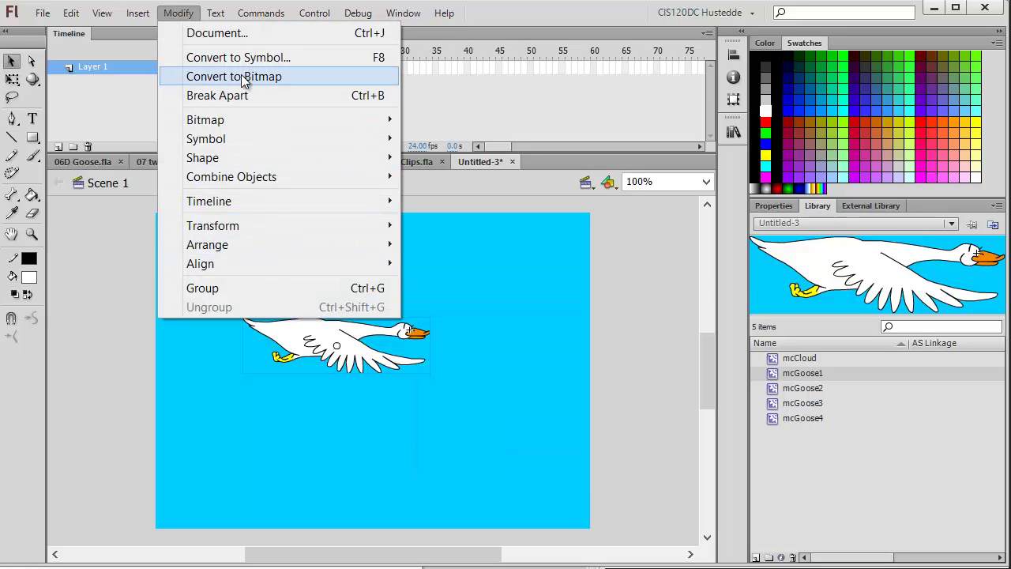
{"action": "left_click", "coordinate": [243, 57]}
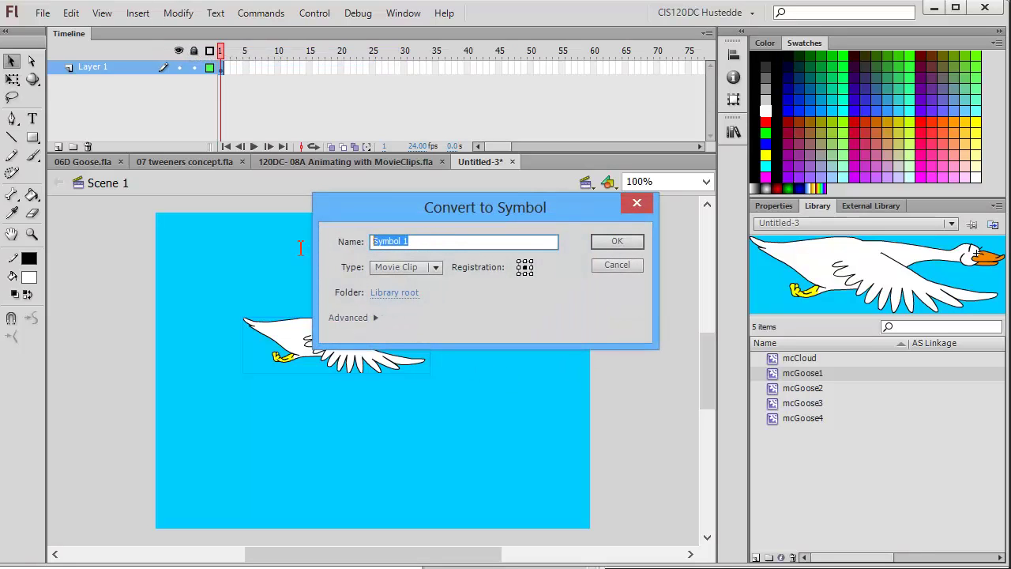
{"action": "type", "text": "mcFlying Goose"}
{"action": "left_click", "coordinate": [620, 246]}
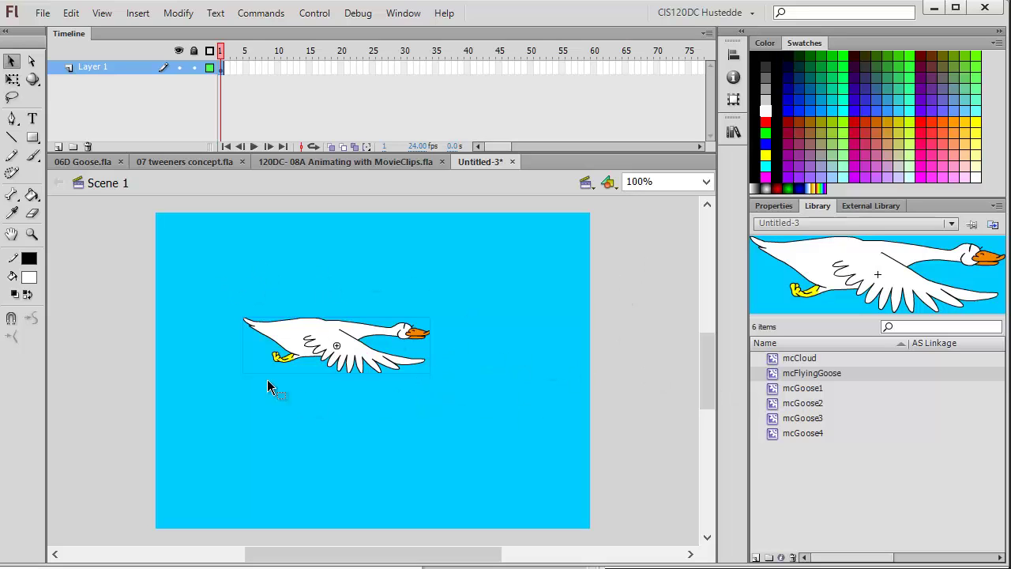
Inside the mcFlyingGoose symbol, insert a keyframe at frame 2 and swap its goose for mcGoose2.
{"action": "double_click", "coordinate": [345, 335]}
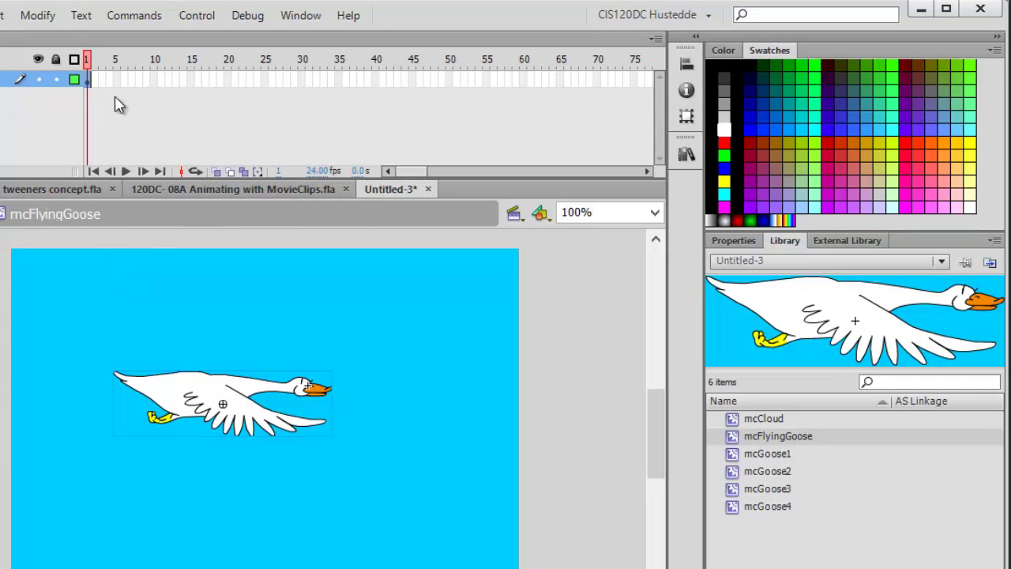
{"action": "left_click", "coordinate": [94, 82]}
{"action": "right_click", "coordinate": [90, 82]}
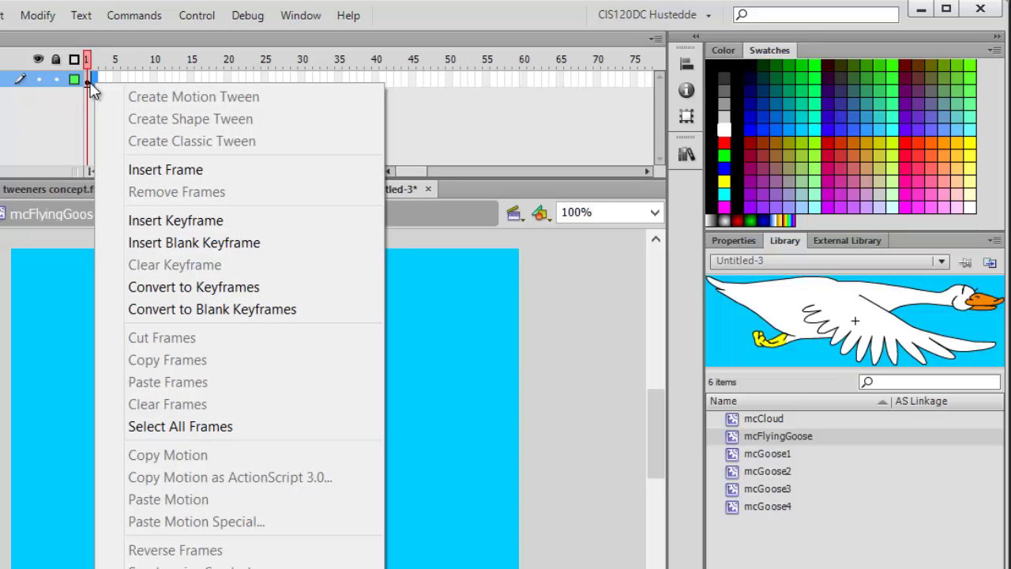
{"action": "left_click", "coordinate": [158, 222]}
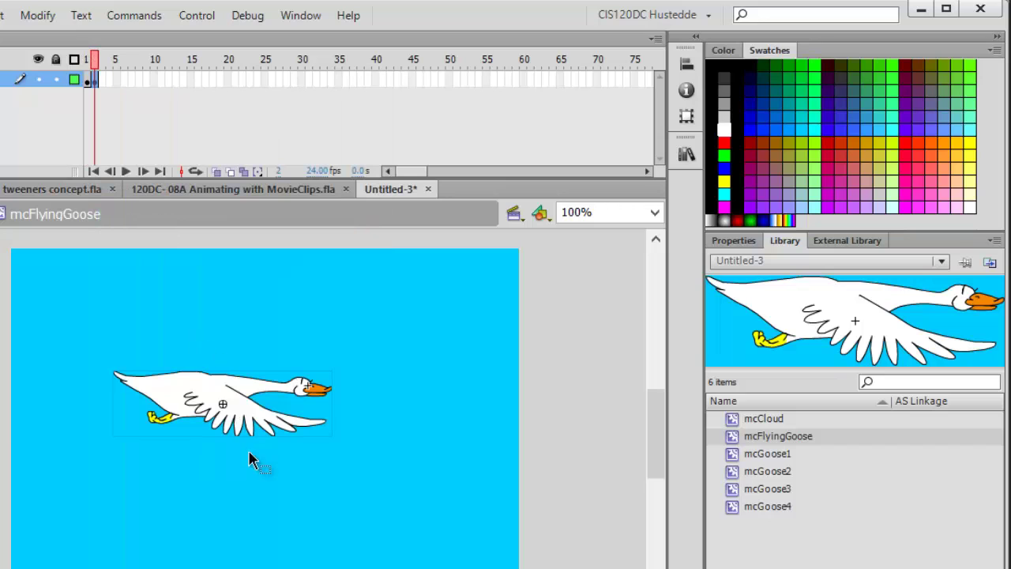
{"action": "left_click", "coordinate": [733, 241]}
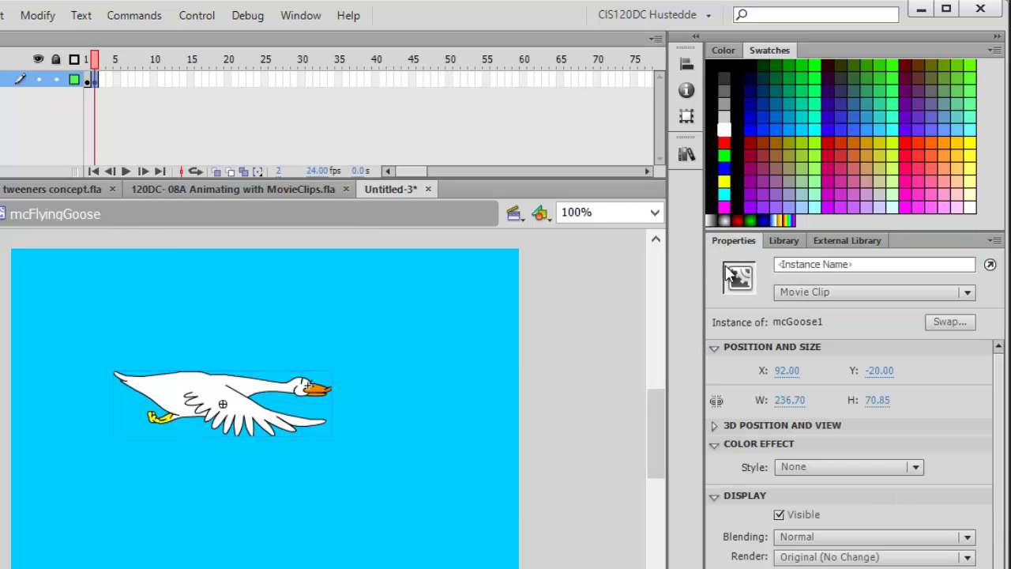
{"action": "left_click", "coordinate": [949, 322]}
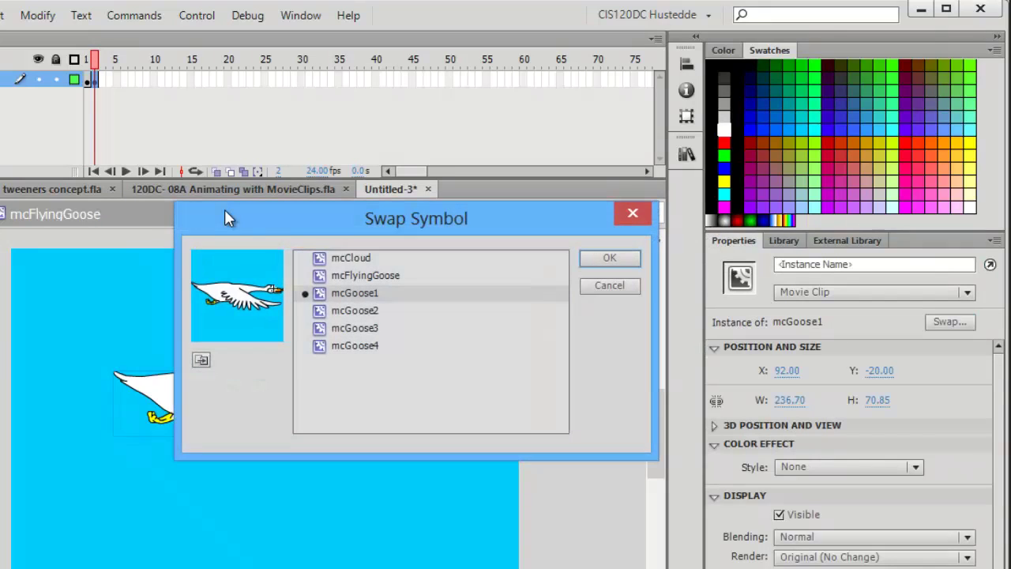
{"action": "left_click", "coordinate": [359, 311]}
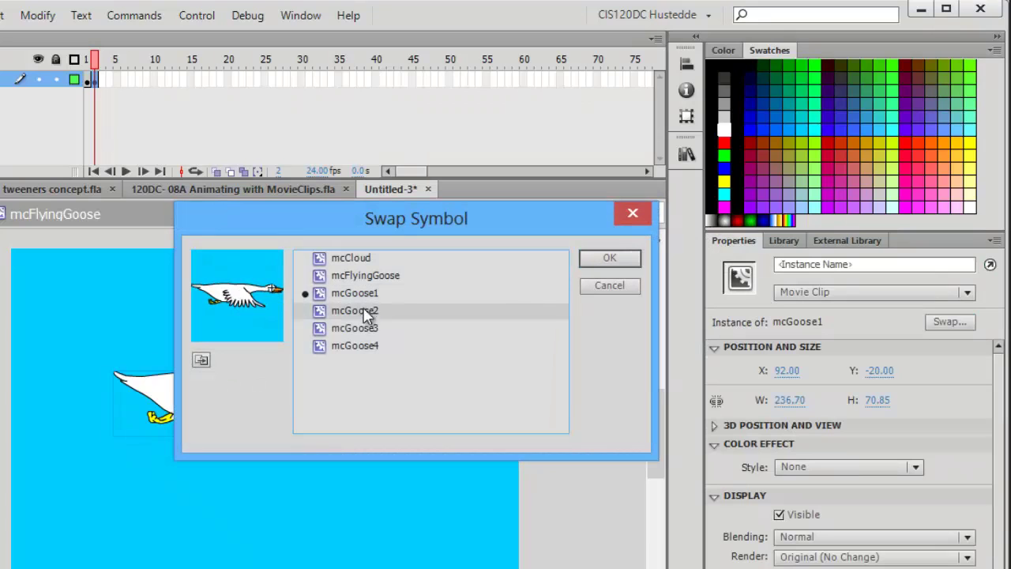
{"action": "left_click", "coordinate": [616, 251]}
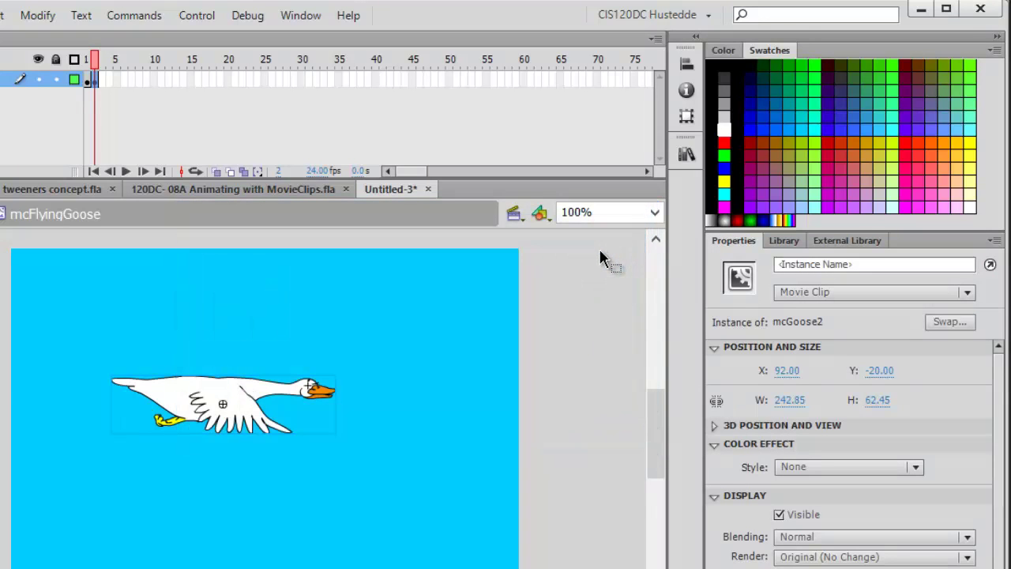
Insert a keyframe at frame 3 of mcFlyingGoose and swap its goose for mcGoose3.
{"action": "left_click", "coordinate": [96, 79]}
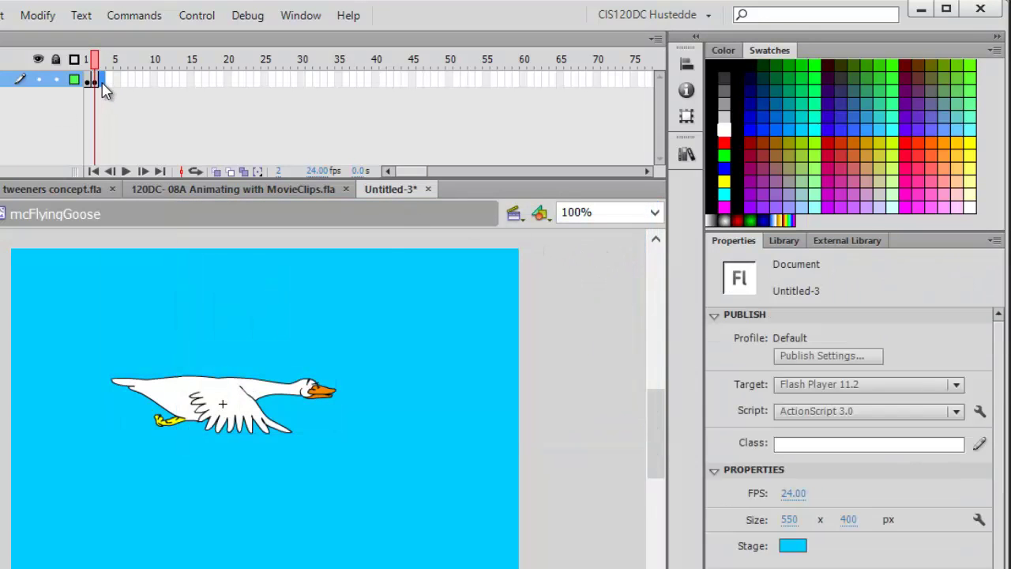
{"action": "right_click", "coordinate": [101, 82]}
{"action": "left_click", "coordinate": [196, 221]}
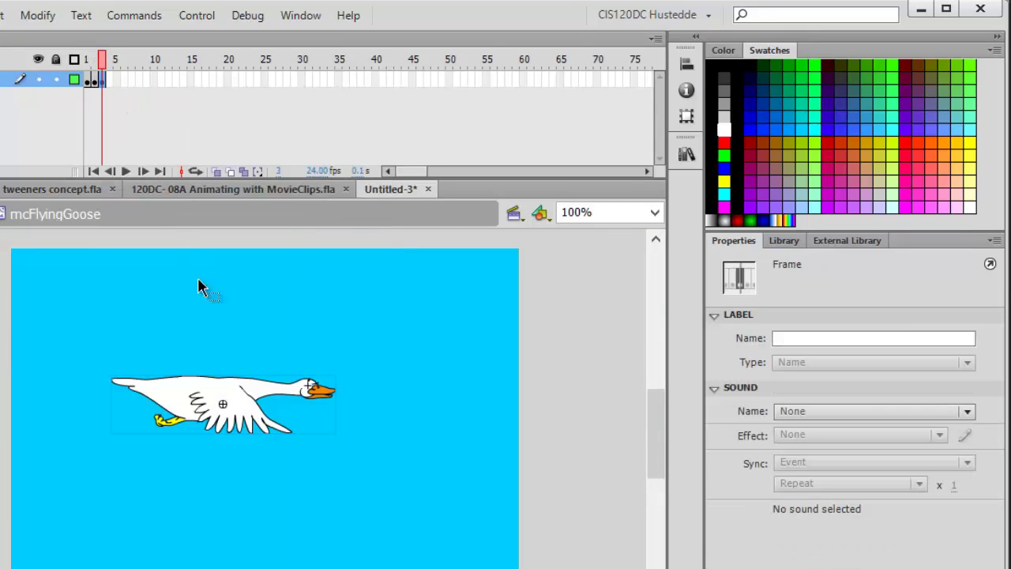
{"action": "left_click", "coordinate": [215, 400]}
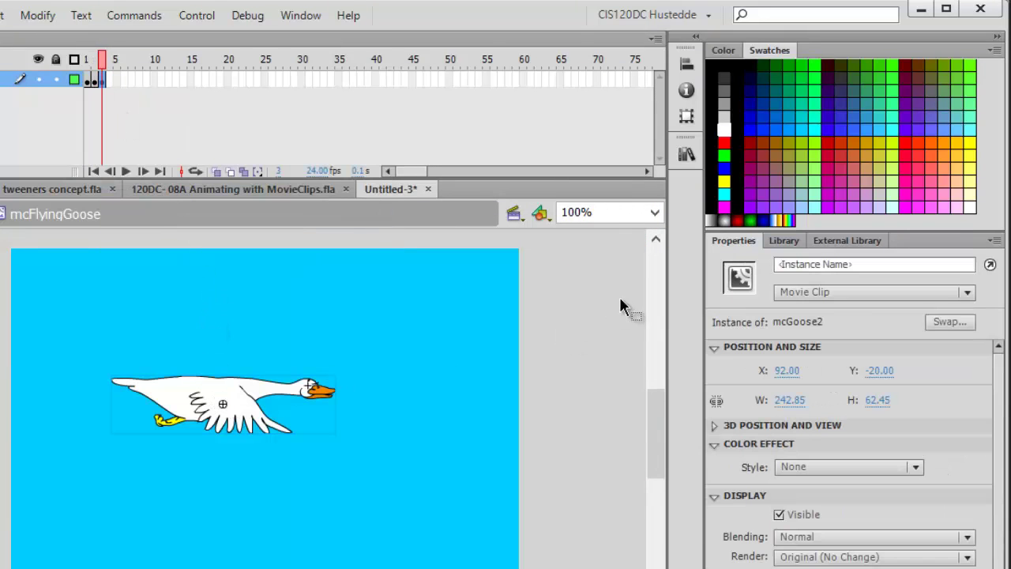
{"action": "left_click", "coordinate": [948, 323]}
{"action": "left_click", "coordinate": [334, 328]}
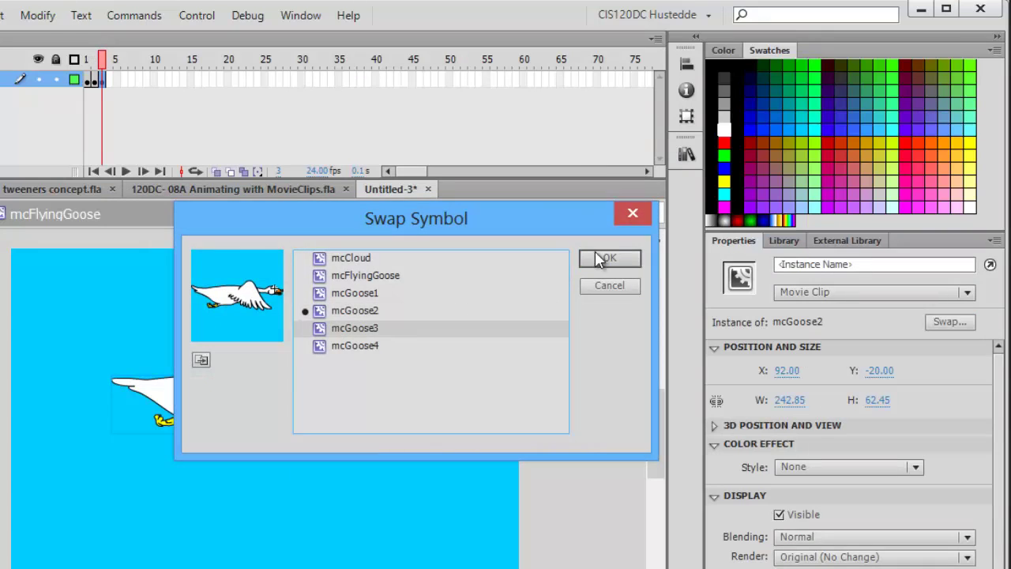
{"action": "left_click", "coordinate": [595, 252]}
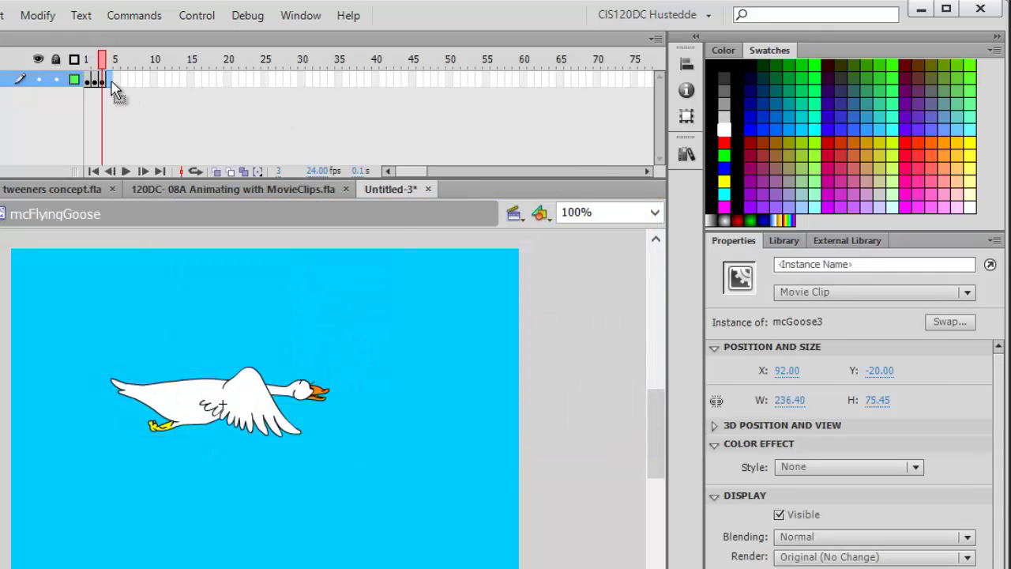
Insert a keyframe at frame 4 of mcFlyingGoose and swap its goose for mcGoose4.
{"action": "right_click", "coordinate": [109, 80]}
{"action": "left_click", "coordinate": [194, 221]}
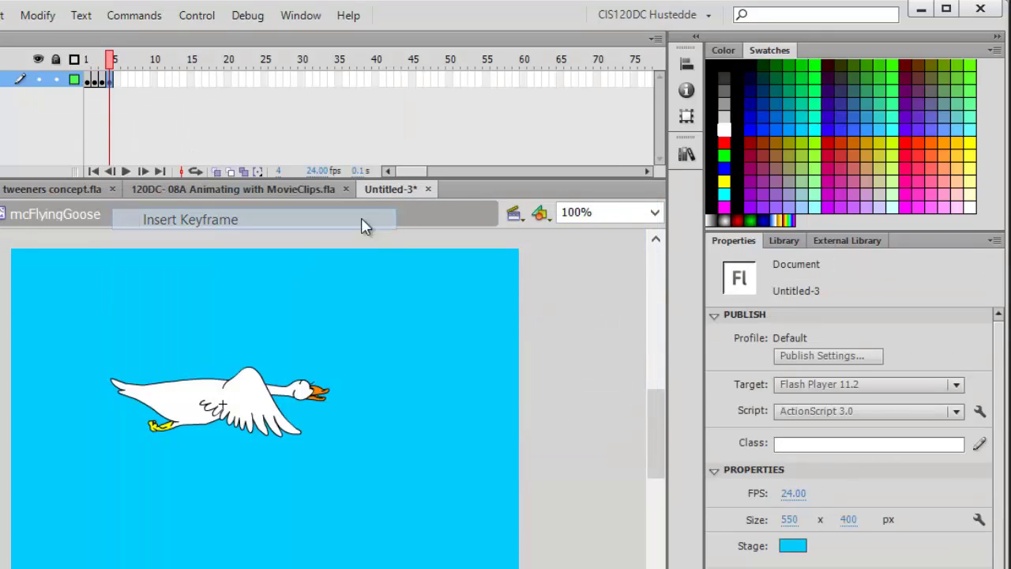
{"action": "left_click", "coordinate": [237, 413]}
{"action": "left_click", "coordinate": [949, 323]}
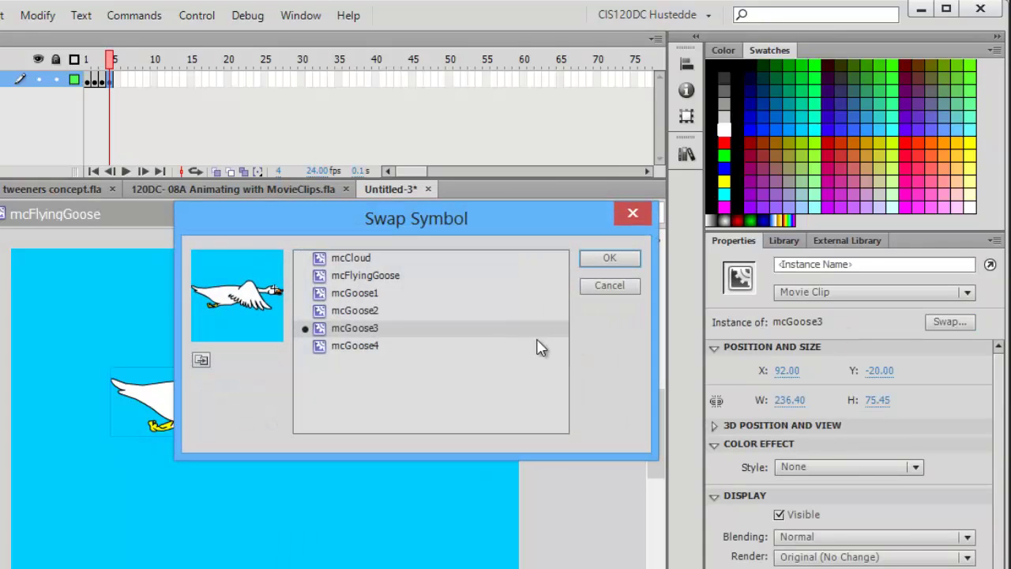
{"action": "left_click", "coordinate": [420, 345]}
{"action": "left_click", "coordinate": [610, 258]}
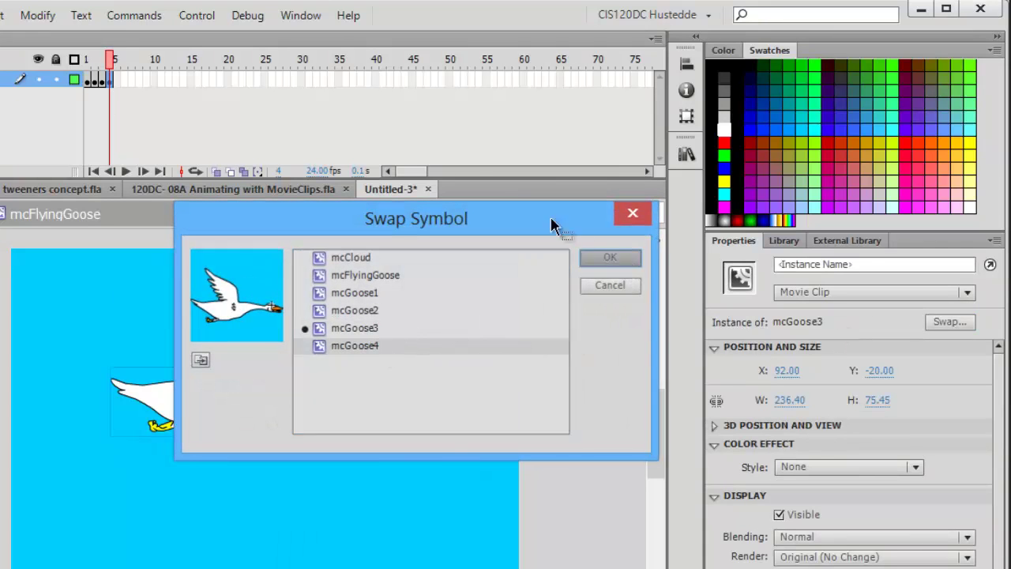
Insert a keyframe at frame 5 of mcFlyingGoose and swap its goose for mcGoose3.
{"action": "left_click", "coordinate": [117, 82]}
{"action": "right_click", "coordinate": [118, 82]}
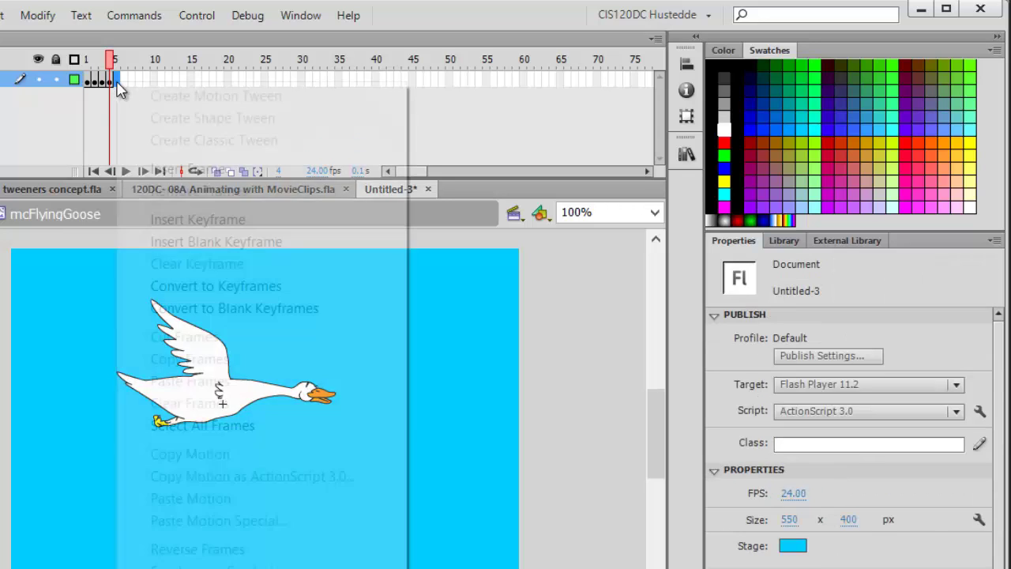
{"action": "left_click", "coordinate": [182, 219]}
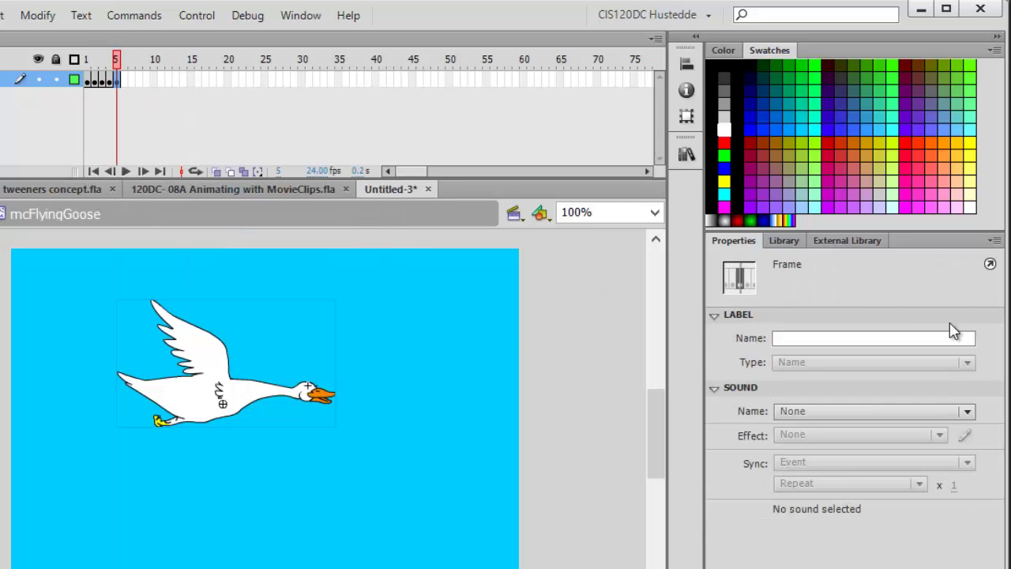
{"action": "left_click", "coordinate": [225, 407]}
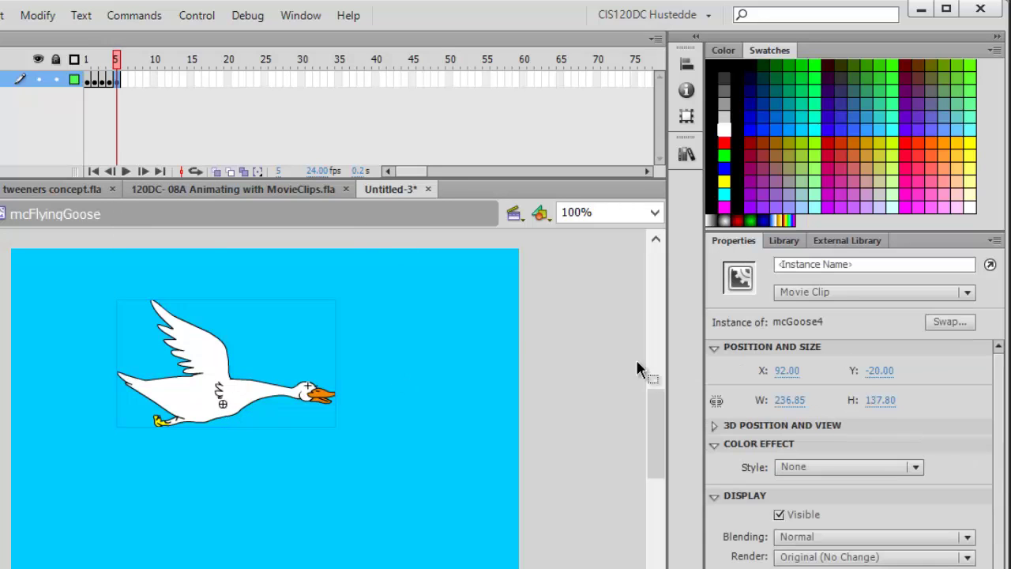
{"action": "left_click", "coordinate": [963, 321]}
{"action": "left_click", "coordinate": [382, 329]}
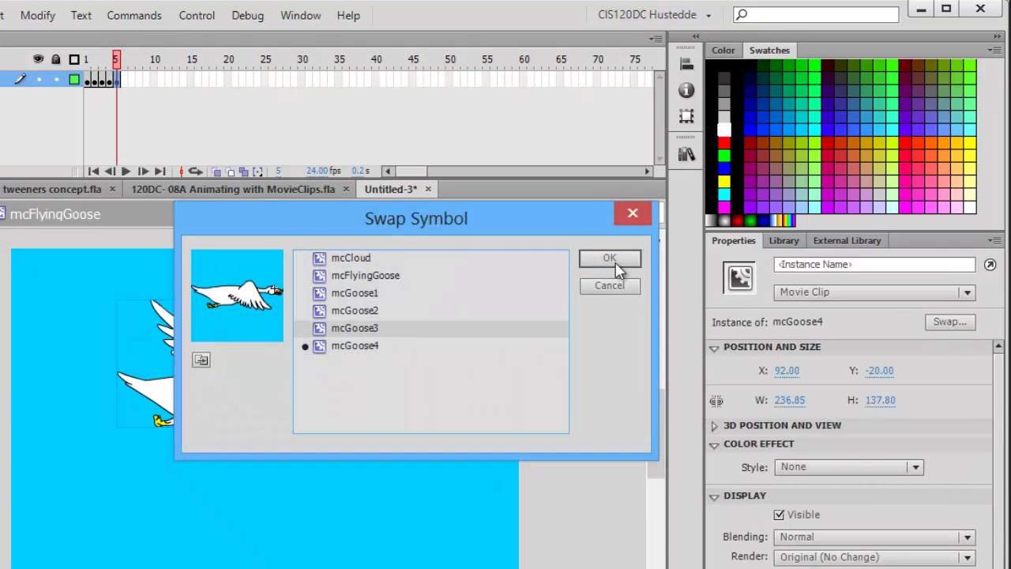
{"action": "left_click", "coordinate": [609, 260]}
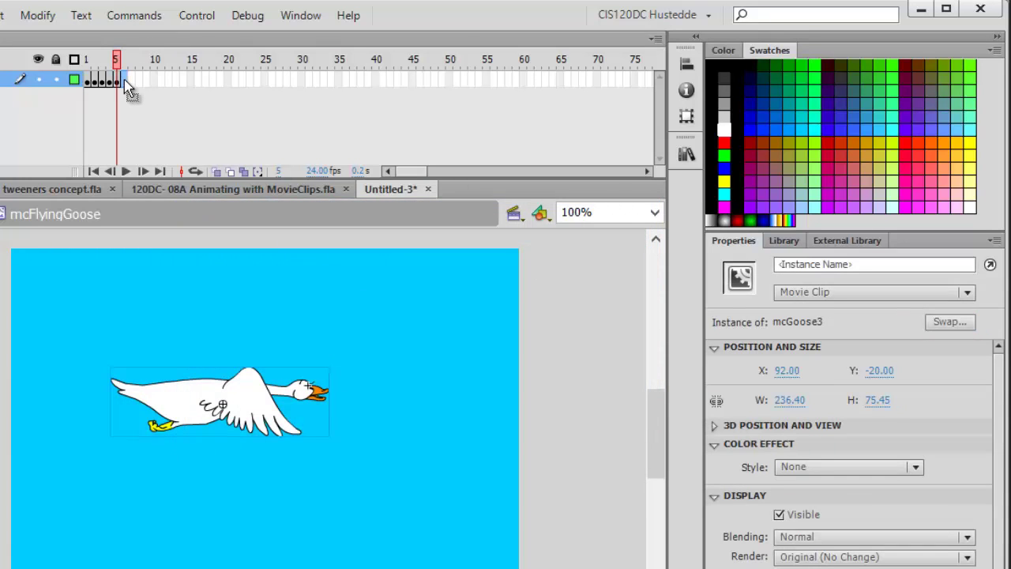
Insert a keyframe at frame 6 of mcFlyingGoose and swap its goose for mcGoose2.
{"action": "right_click", "coordinate": [125, 81]}
{"action": "left_click", "coordinate": [169, 216]}
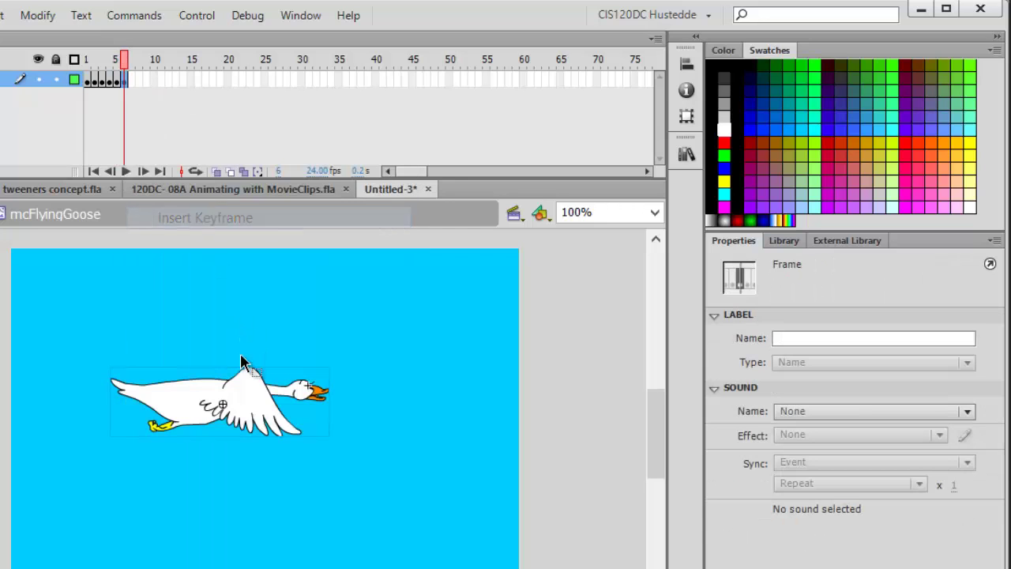
{"action": "left_click", "coordinate": [228, 405]}
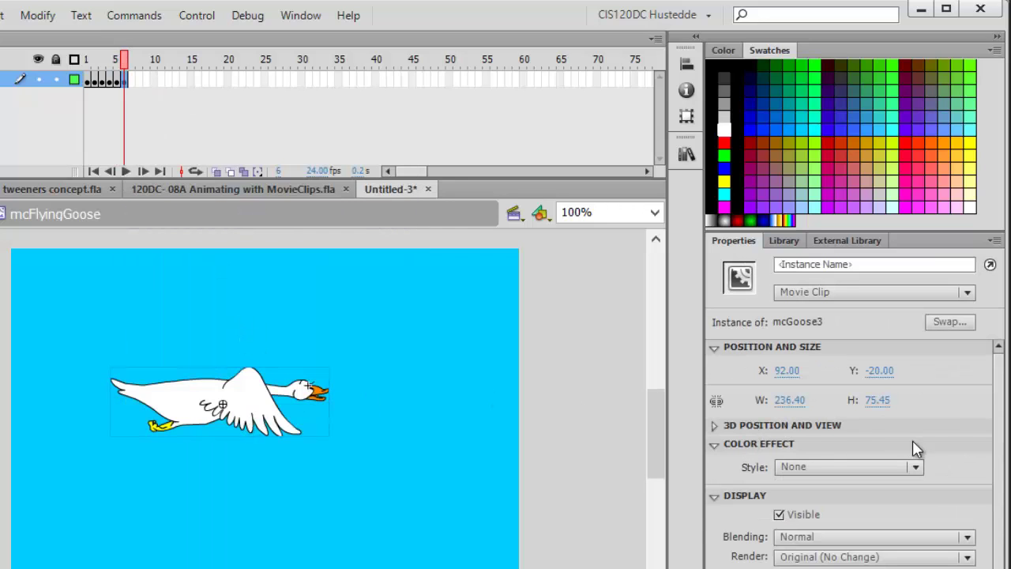
{"action": "left_click", "coordinate": [961, 322]}
{"action": "left_click", "coordinate": [354, 313]}
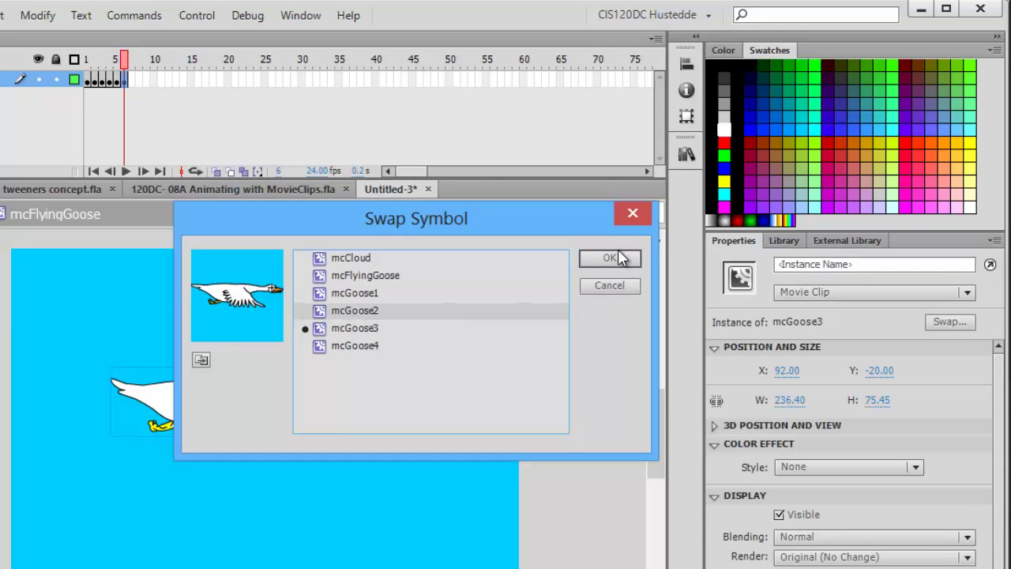
{"action": "left_click", "coordinate": [609, 258]}
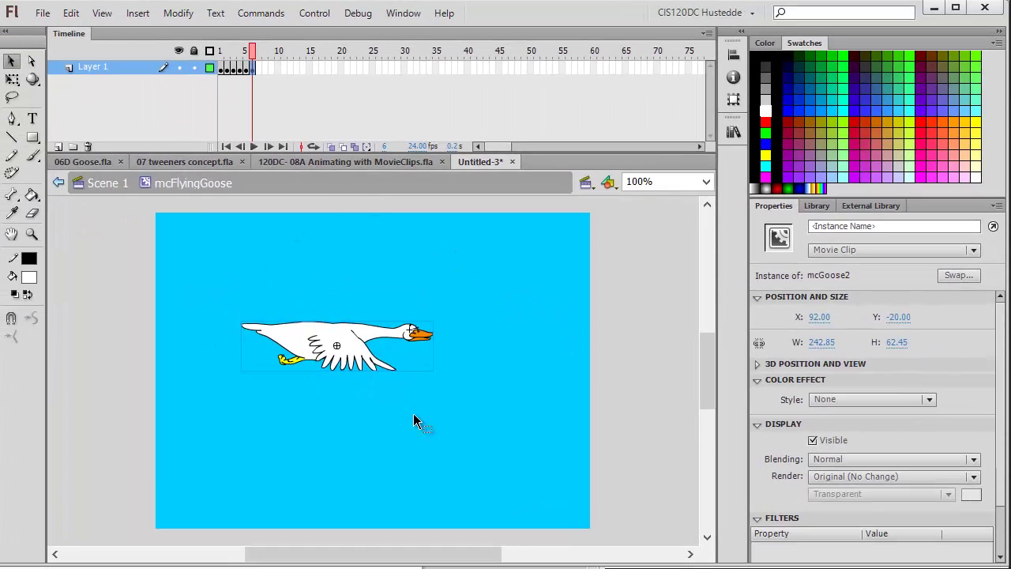
Return to Scene 1 and move the flying goose off the stage's left edge, to about X -108, Y 147.
{"action": "left_click", "coordinate": [102, 185]}
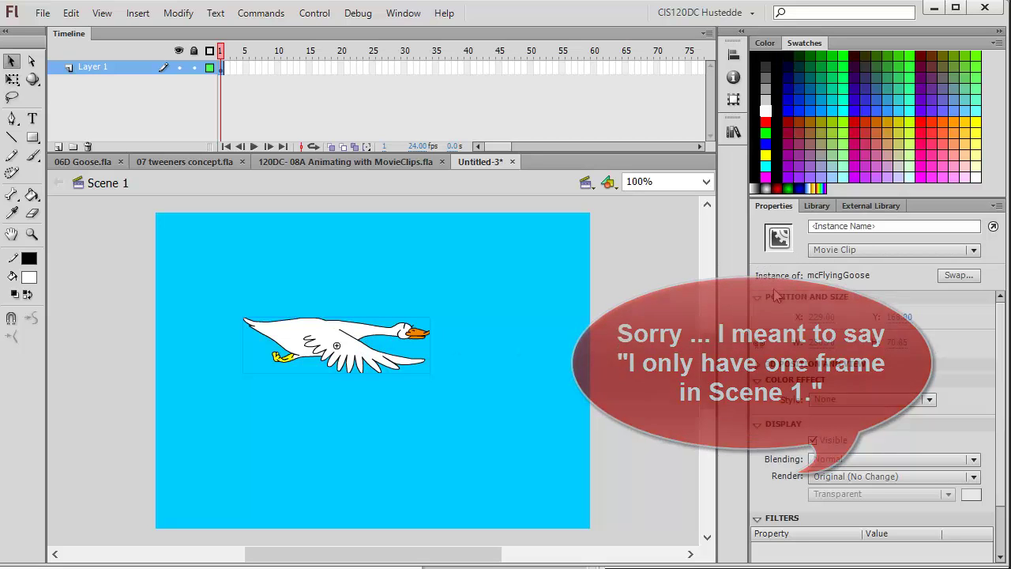
{"action": "left_click_drag", "start_coordinate": [364, 328], "coordinate": [101, 318]}
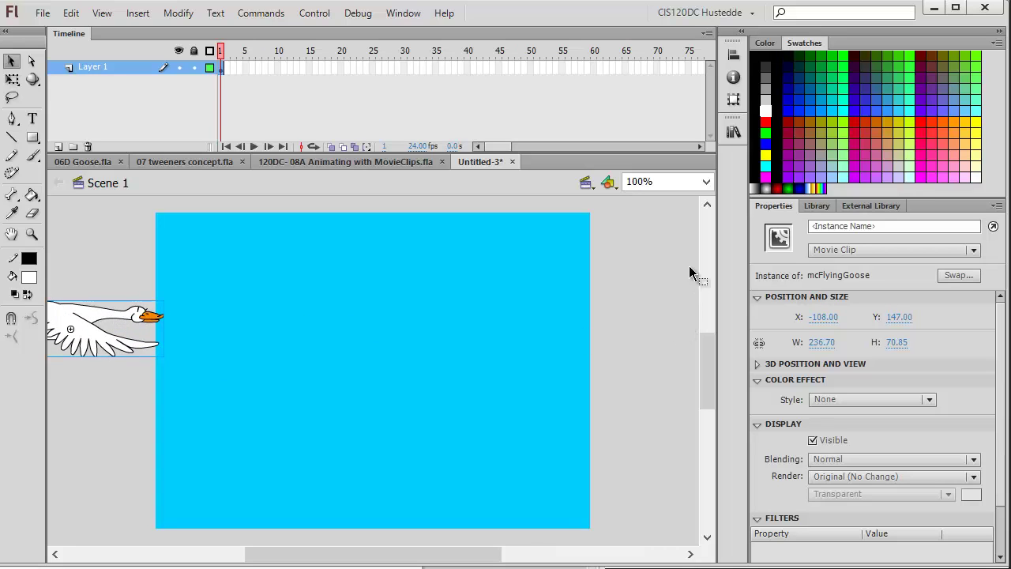
Set the document's frame rate to 12 fps.
{"action": "left_click", "coordinate": [478, 296]}
{"action": "left_click", "coordinate": [824, 422]}
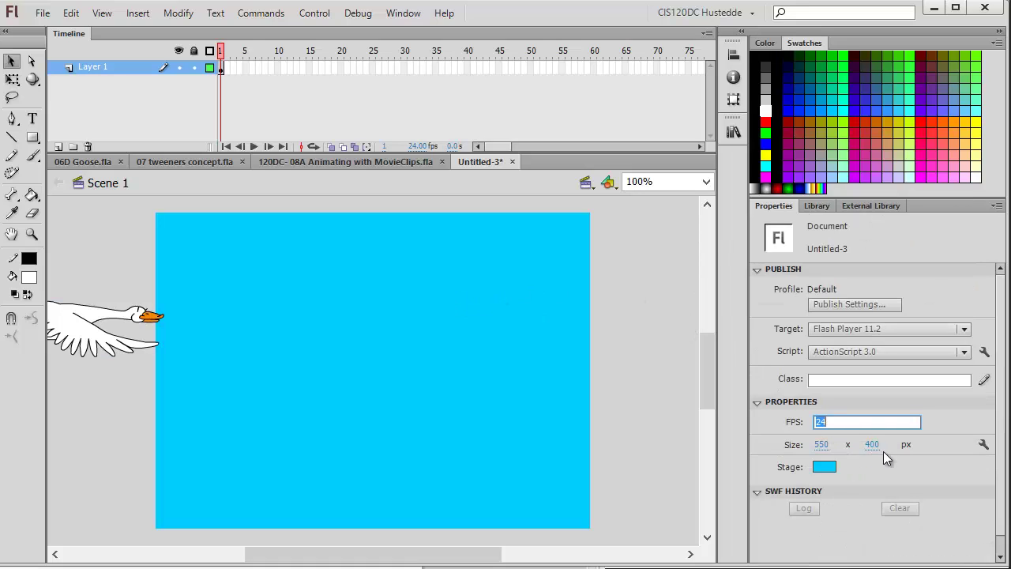
{"action": "type", "text": "12"}
{"action": "key", "text": "Return"}
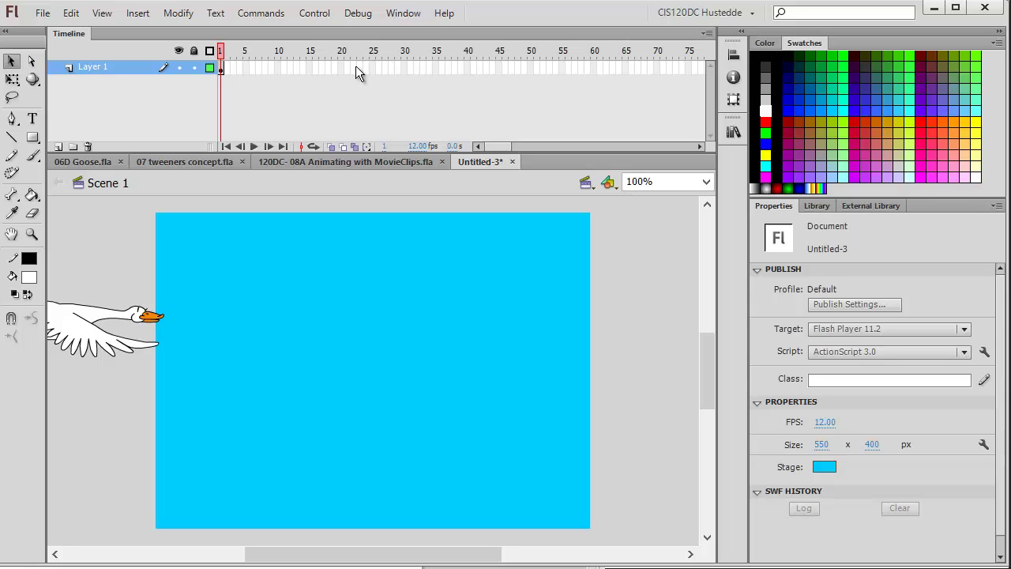
Insert a keyframe at frame 48 and move the goose there past the stage's right edge, to about X 660, Y 145.
{"action": "right_click", "coordinate": [520, 72]}
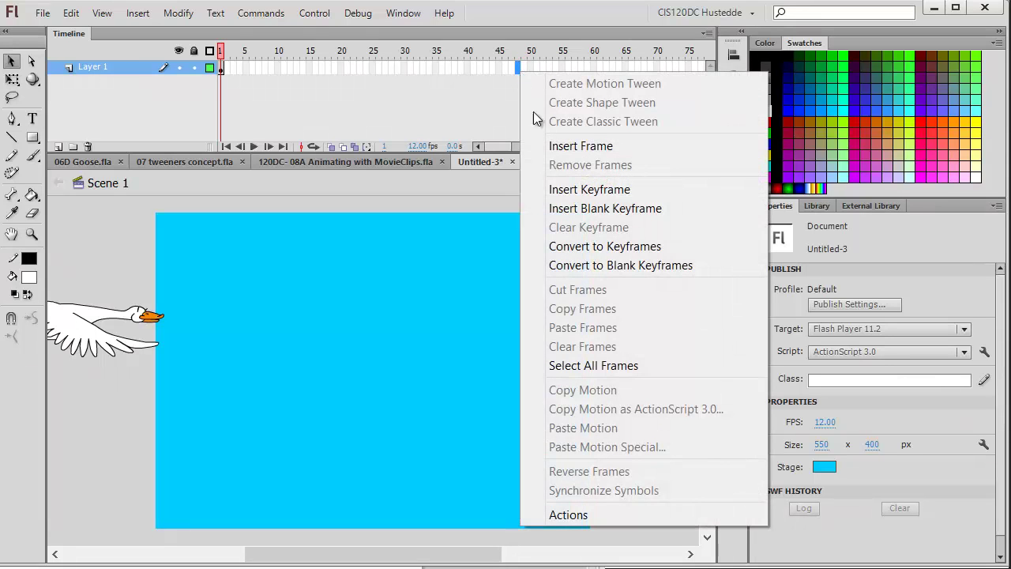
{"action": "left_click", "coordinate": [563, 191]}
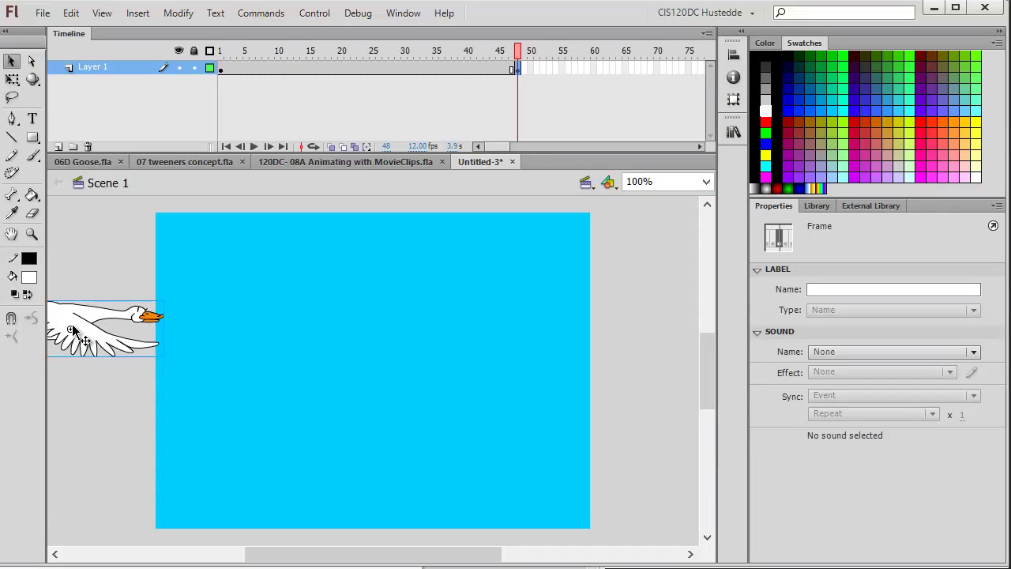
{"action": "left_click_drag", "start_coordinate": [77, 332], "coordinate": [682, 325]}
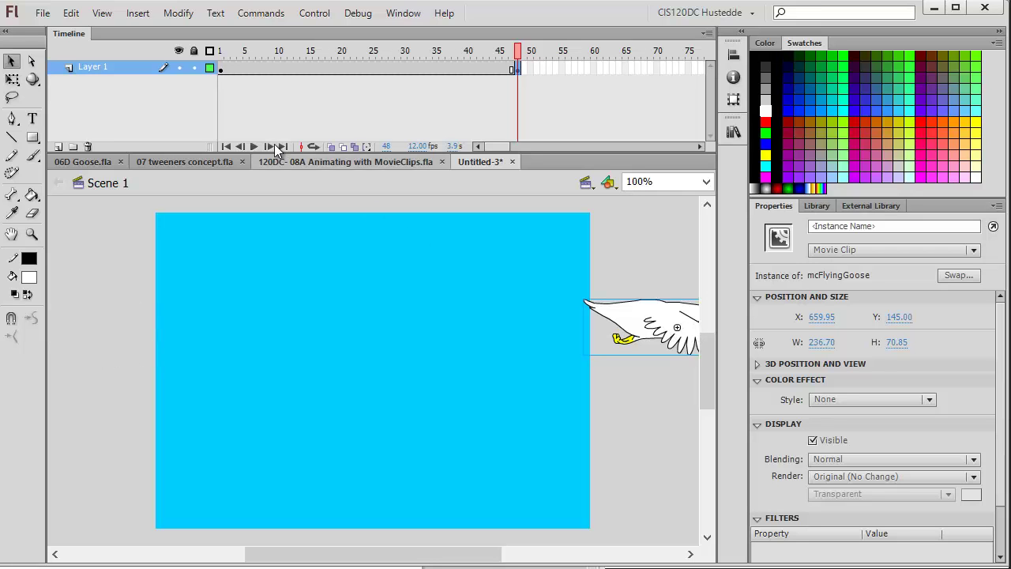
{"action": "left_click", "coordinate": [224, 69]}
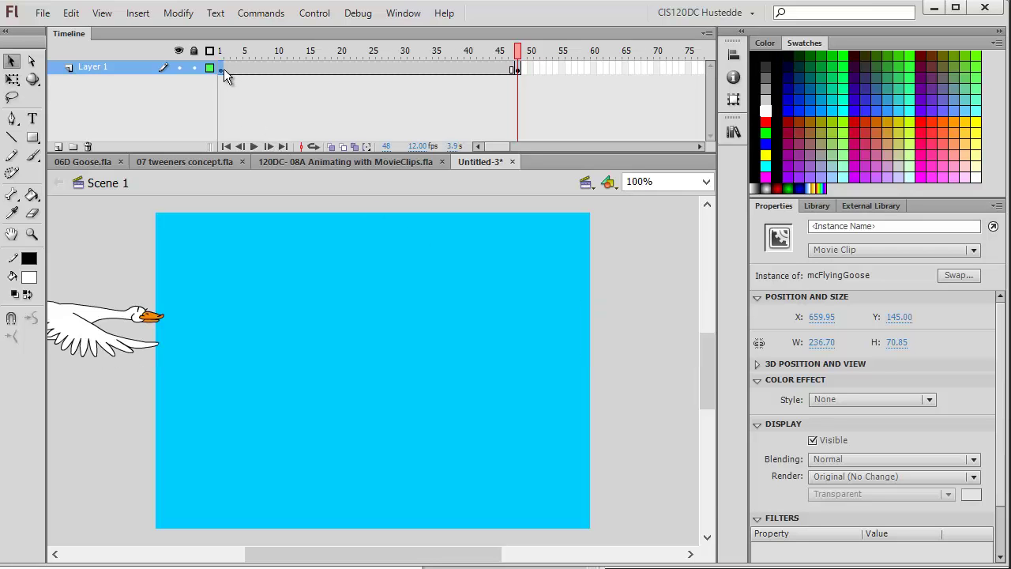
{"action": "left_click", "coordinate": [521, 68]}
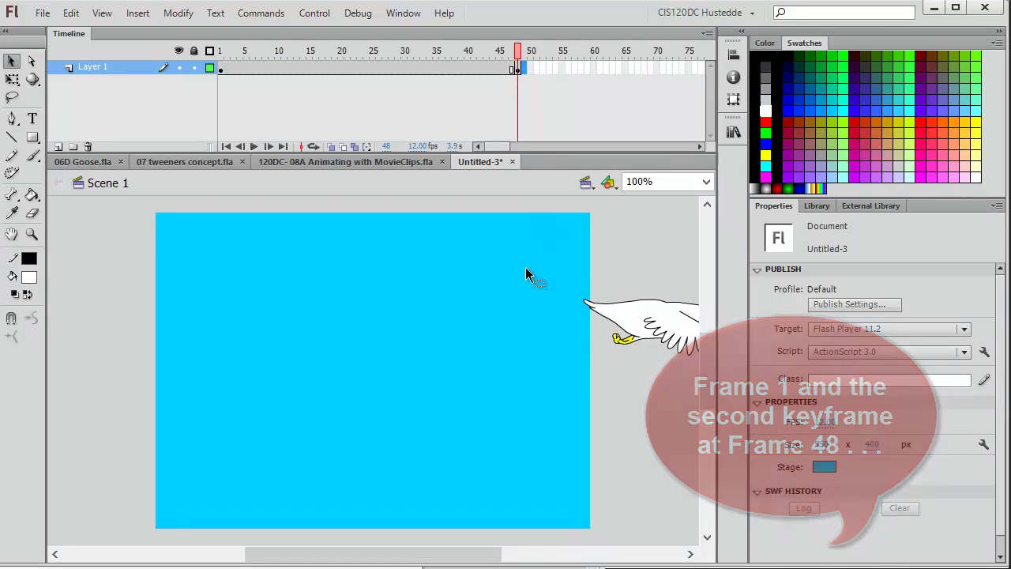
Create a classic tween on Layer 1 between the keyframes at frames 1 and 48.
{"action": "left_click", "coordinate": [358, 68]}
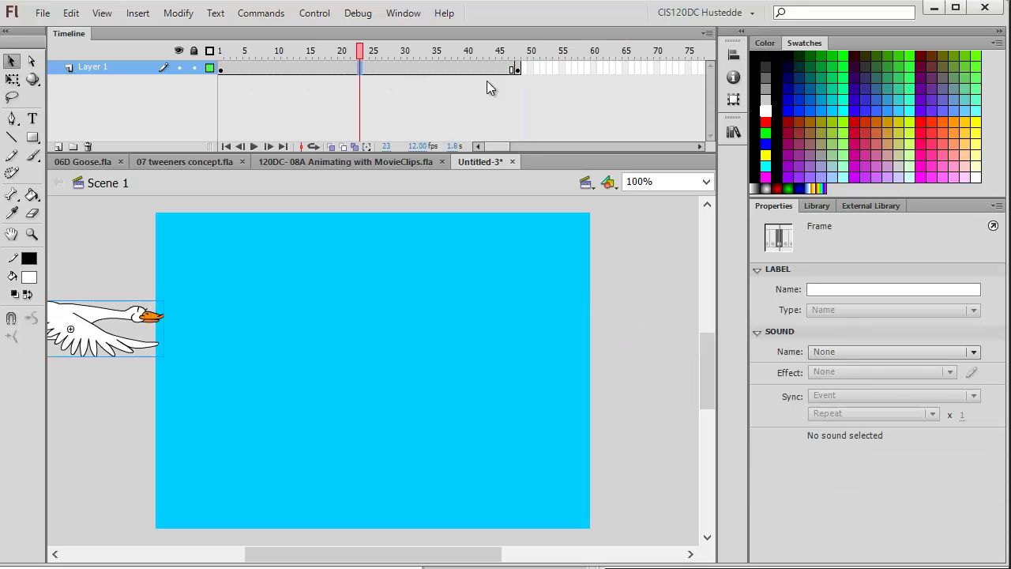
{"action": "right_click", "coordinate": [364, 68]}
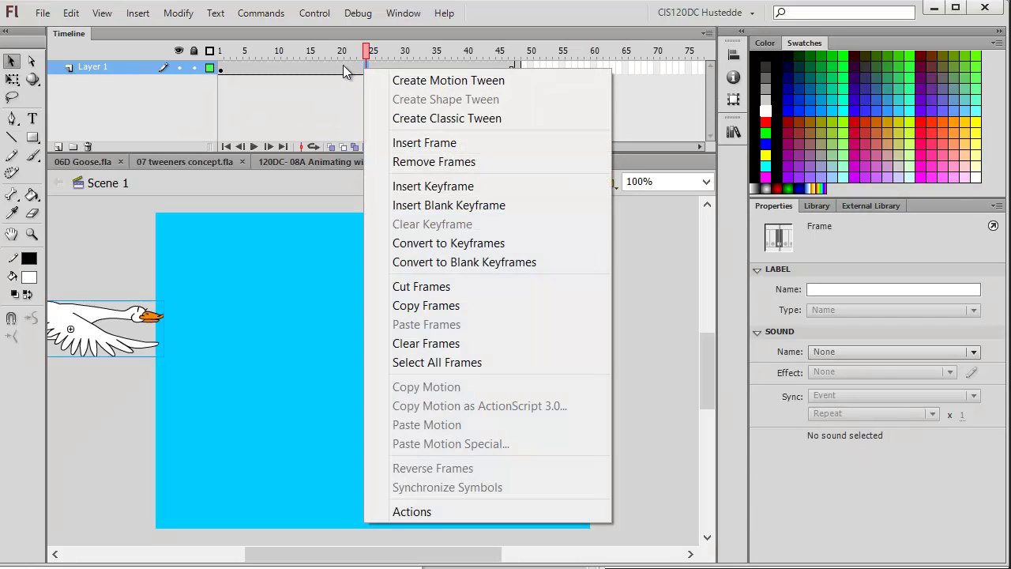
{"action": "left_click", "coordinate": [341, 69]}
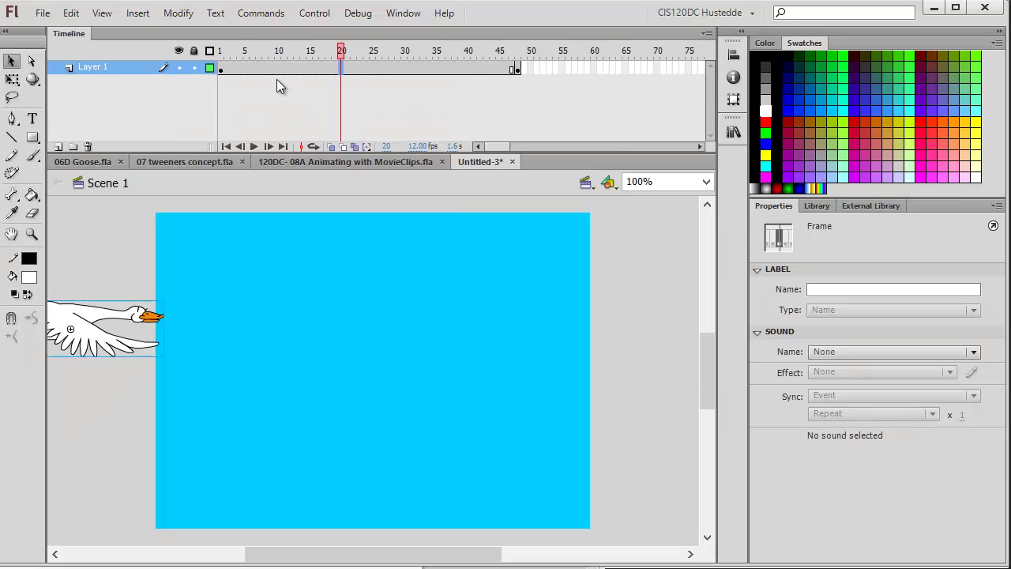
{"action": "left_click", "coordinate": [223, 69]}
{"action": "left_click", "coordinate": [366, 68]}
{"action": "right_click", "coordinate": [366, 68]}
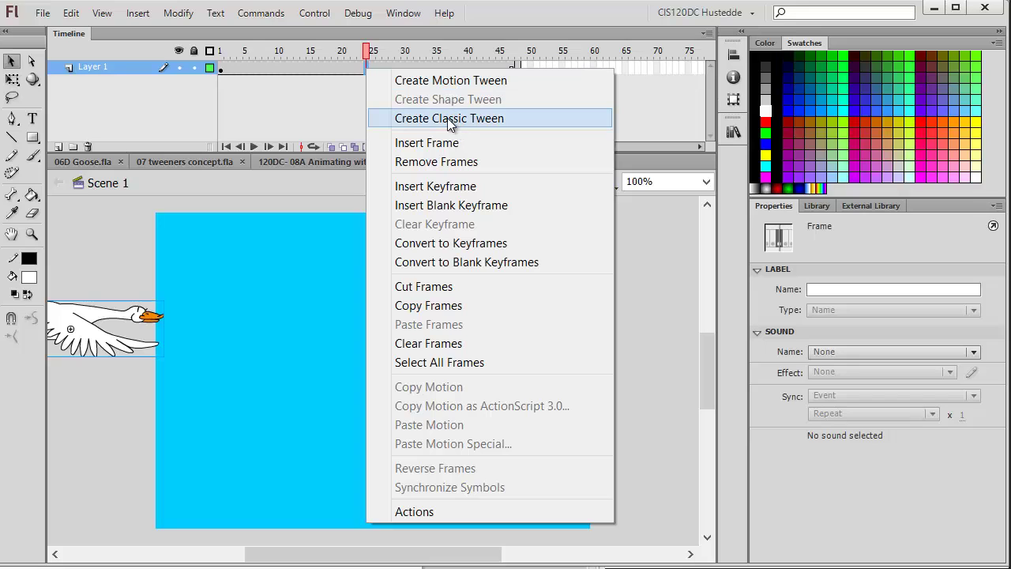
{"action": "left_click", "coordinate": [447, 117]}
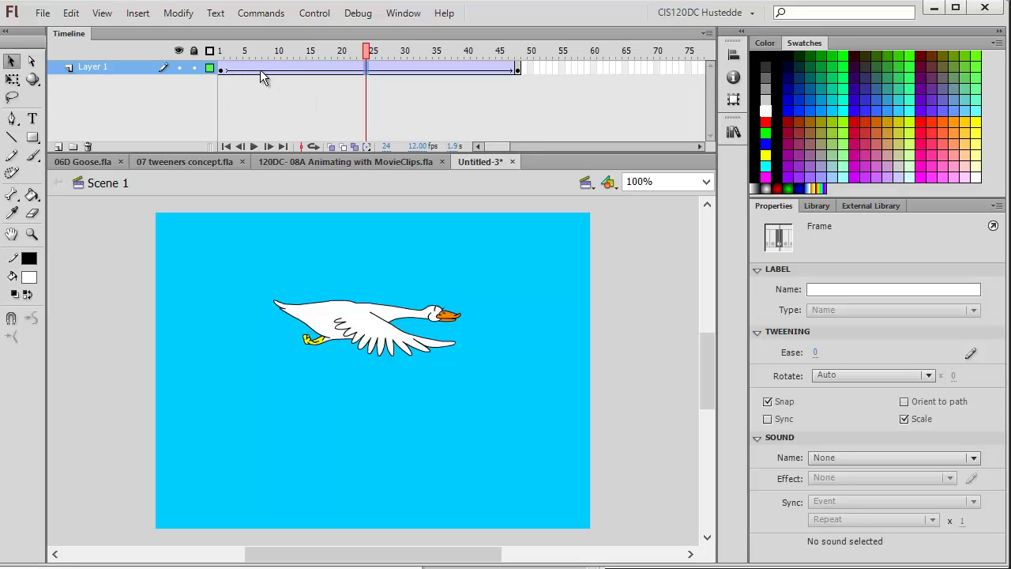
Scrub the tween to frame 35 and test the movie in Flash Professional to check the goose's flight.
{"action": "left_click_drag", "start_coordinate": [363, 53], "coordinate": [435, 88]}
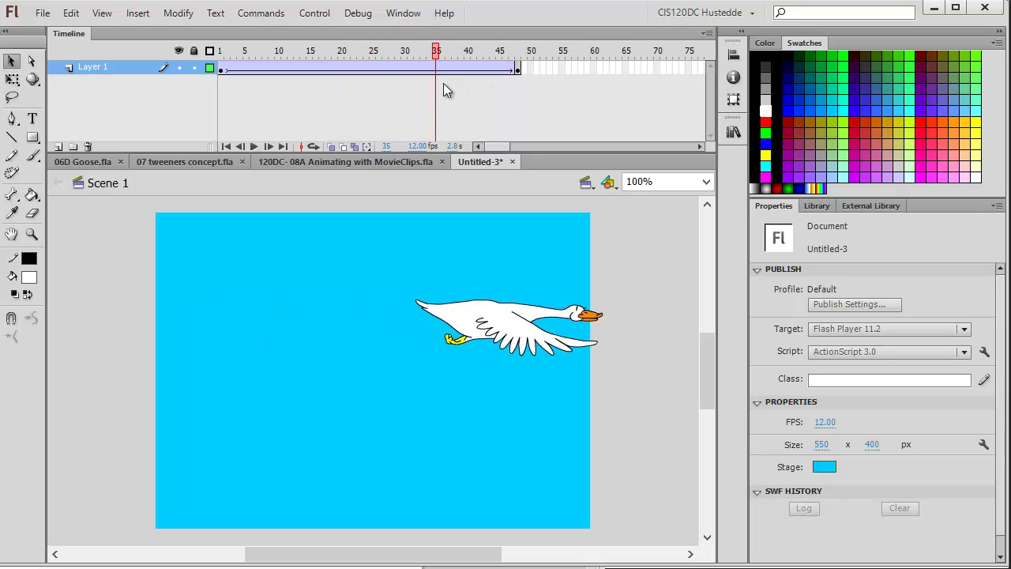
{"action": "left_click", "coordinate": [313, 14]}
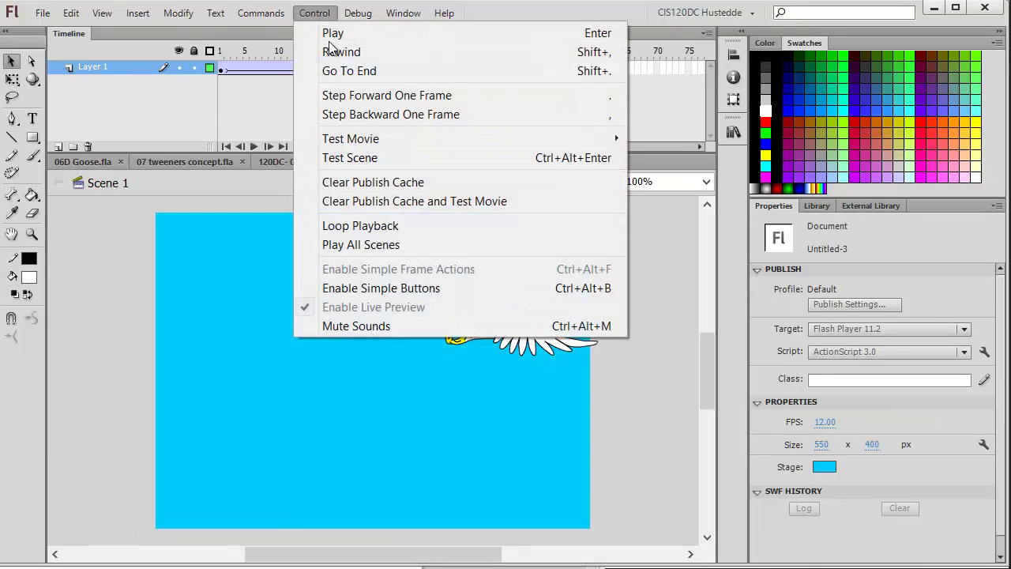
{"action": "mouse_move", "coordinate": [354, 147]}
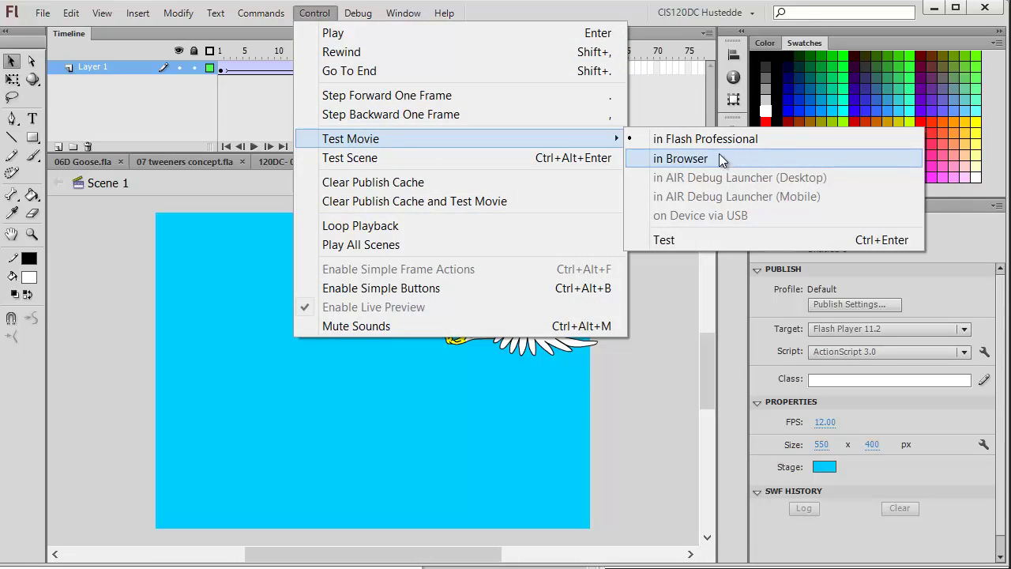
{"action": "left_click", "coordinate": [713, 139]}
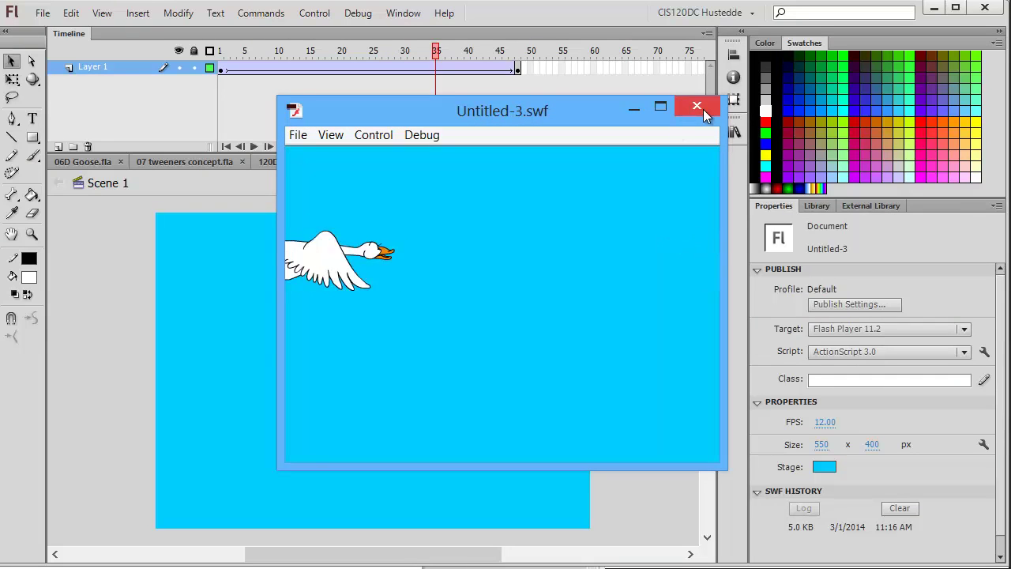
{"action": "left_click", "coordinate": [703, 109]}
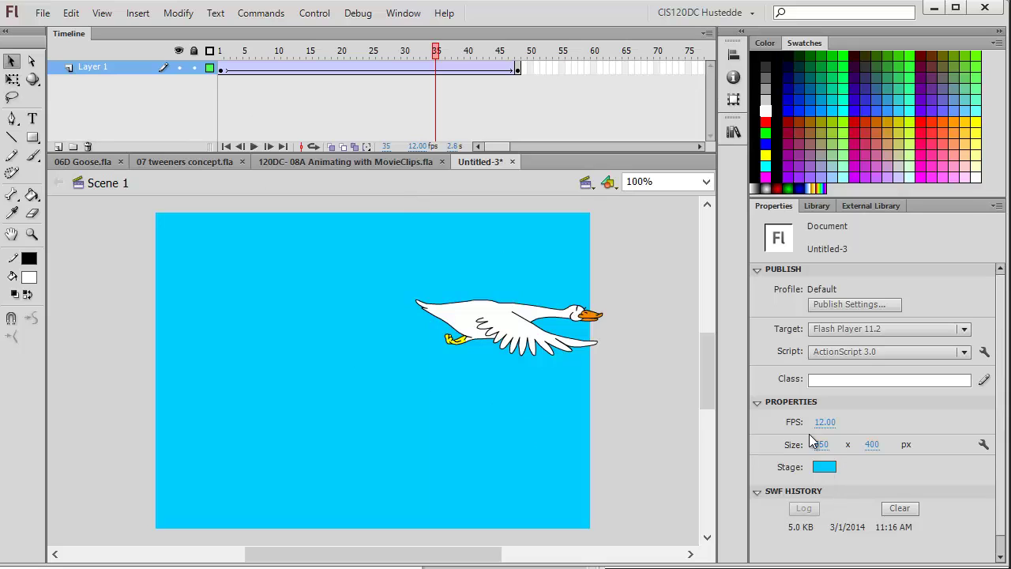
Place an mcCloud instance from the library in the upper middle of the stage at frame 1 of Layer 1.
{"action": "left_click", "coordinate": [219, 72]}
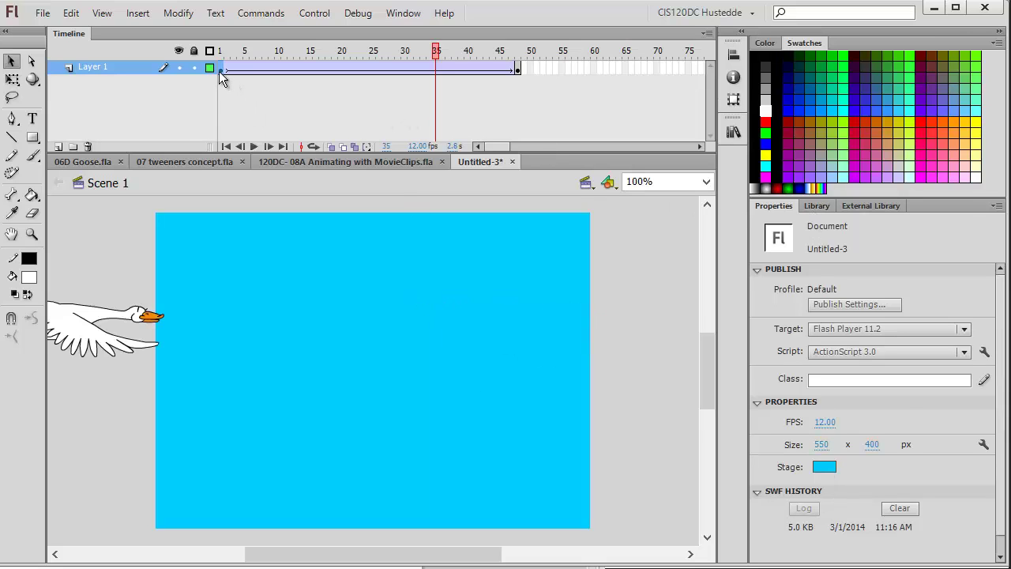
{"action": "left_click", "coordinate": [817, 207]}
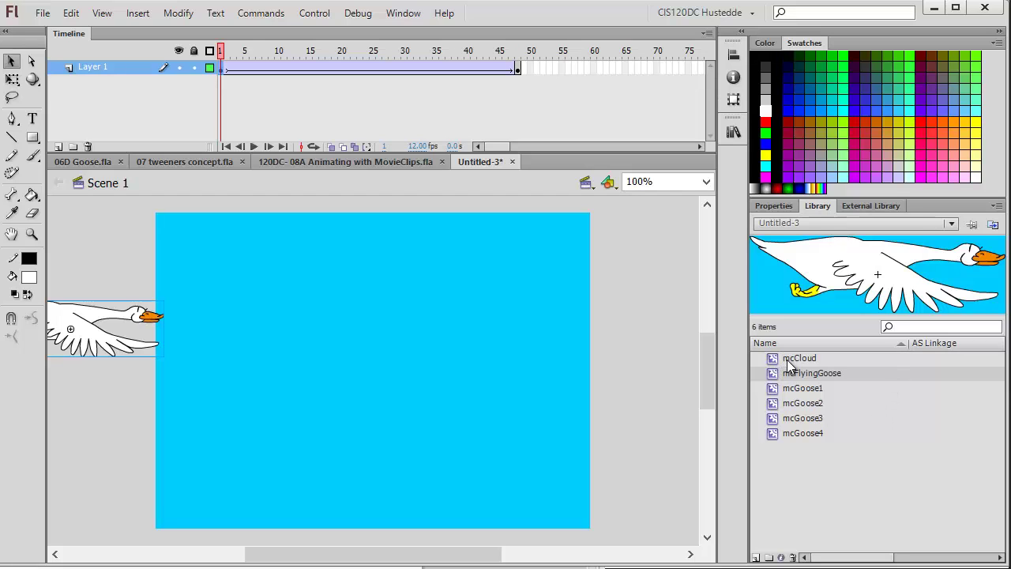
{"action": "left_click_drag", "start_coordinate": [790, 359], "coordinate": [387, 383]}
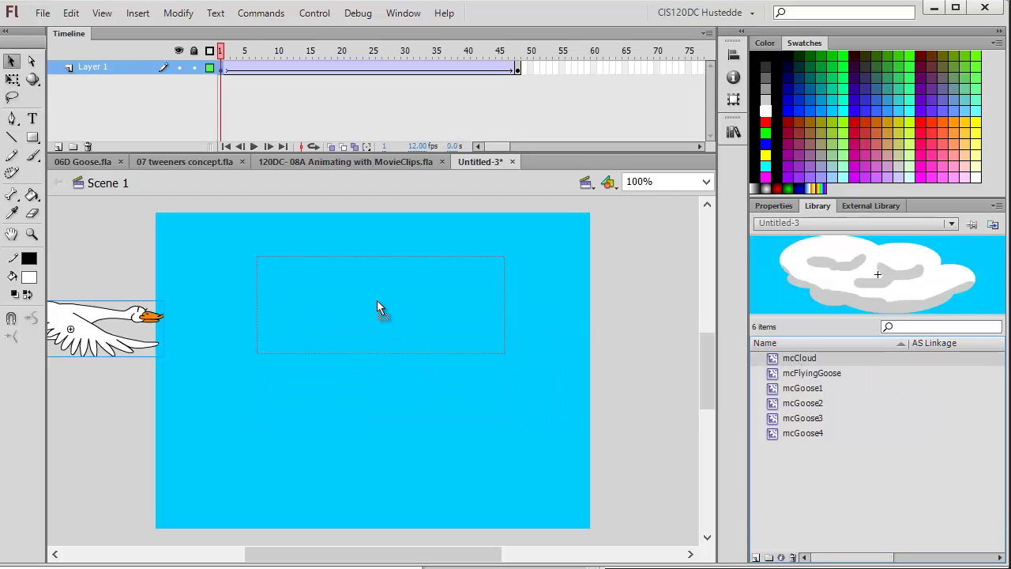
{"action": "left_click_drag", "start_coordinate": [377, 301], "coordinate": [379, 309]}
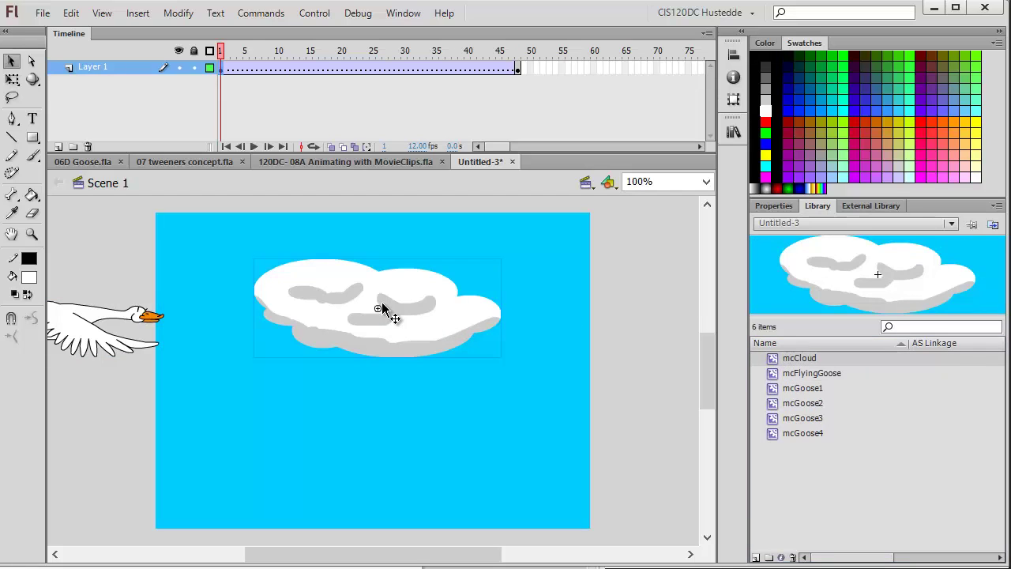
Send the cloud to the back of the stacking order.
{"action": "right_click", "coordinate": [382, 308]}
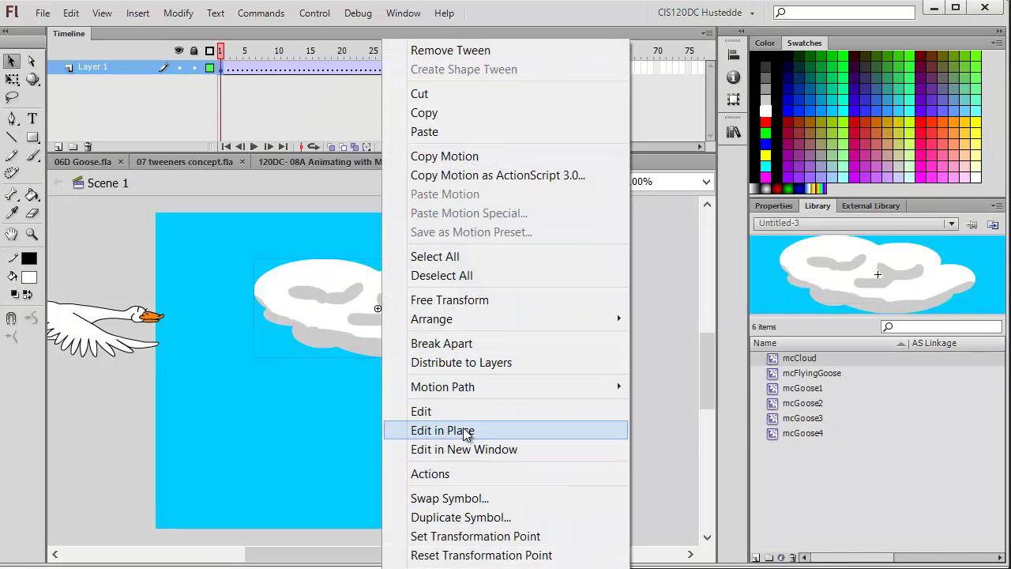
{"action": "mouse_move", "coordinate": [616, 320]}
{"action": "left_click", "coordinate": [675, 376]}
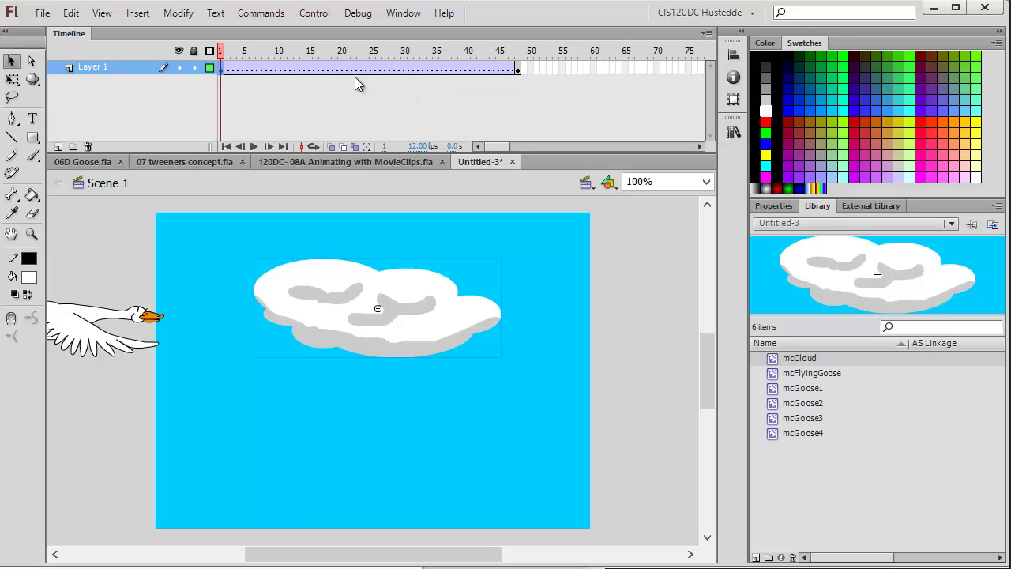
Test the movie in Flash Professional to check how the goose and cloud display together, and close the preview.
{"action": "left_click", "coordinate": [314, 13]}
{"action": "mouse_move", "coordinate": [469, 139]}
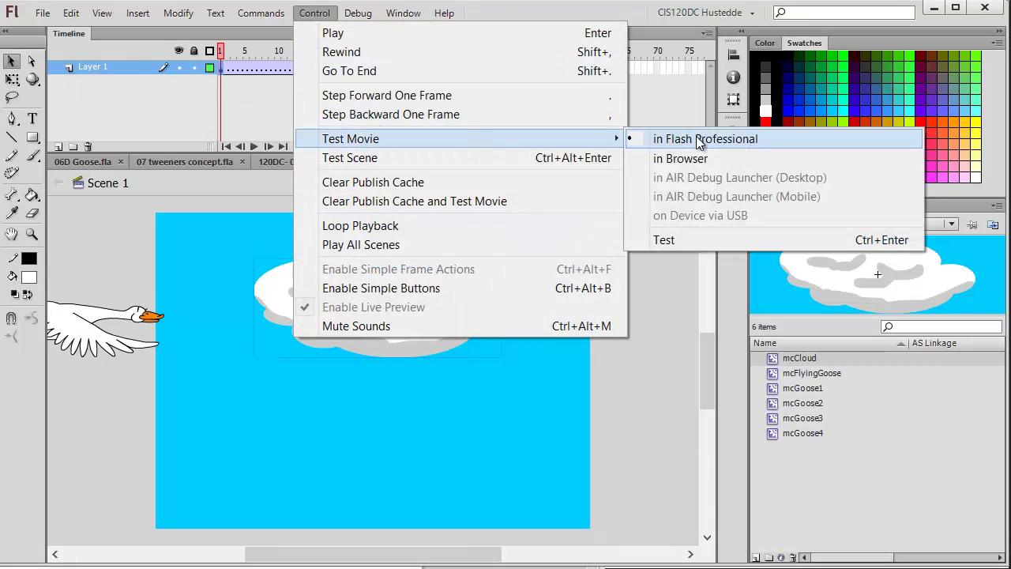
{"action": "left_click", "coordinate": [698, 138]}
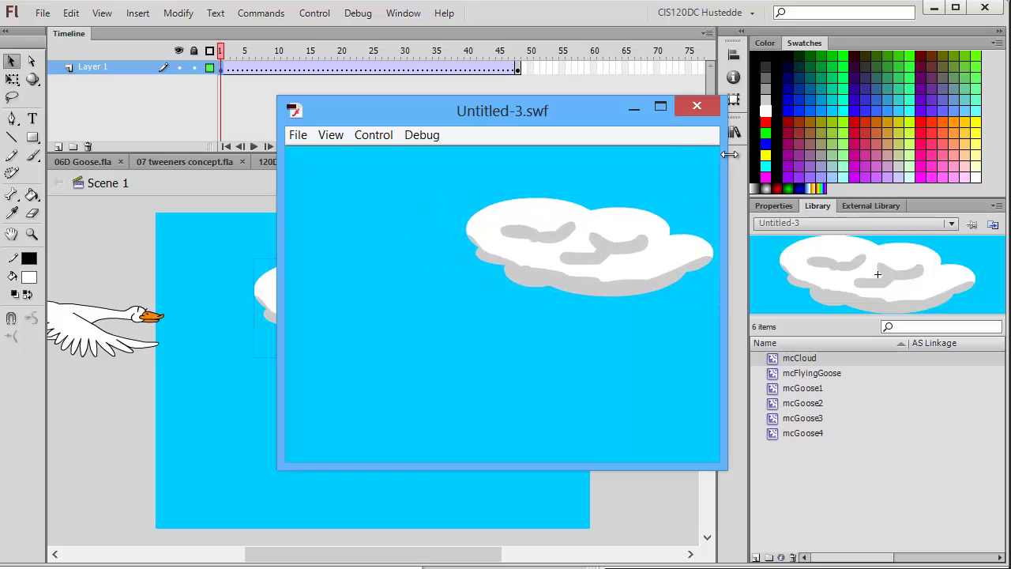
{"action": "left_click", "coordinate": [697, 107]}
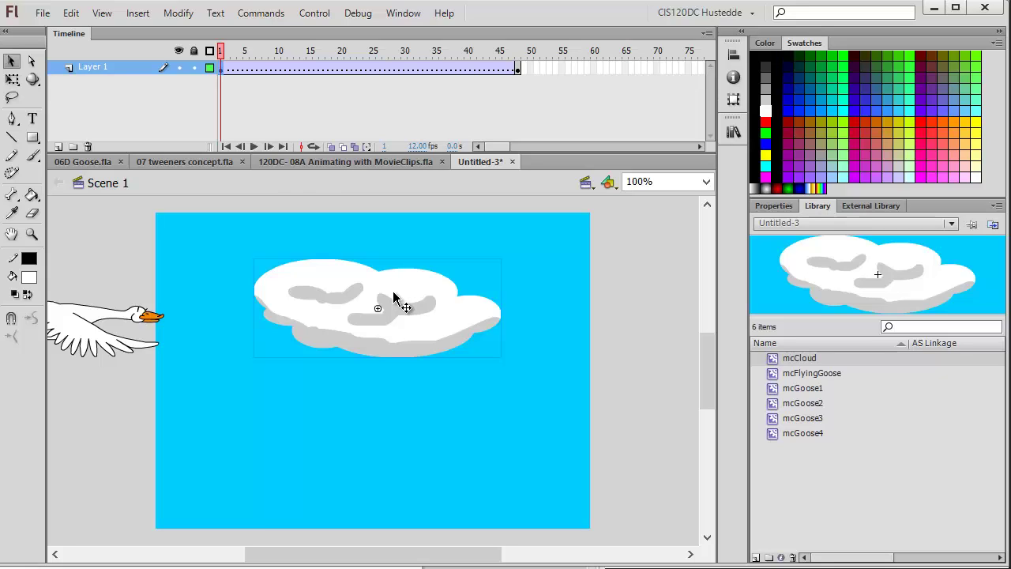
Delete the cloud from Layer 1 and add a new layer named cloud beneath Layer 1.
{"action": "key", "text": "Delete"}
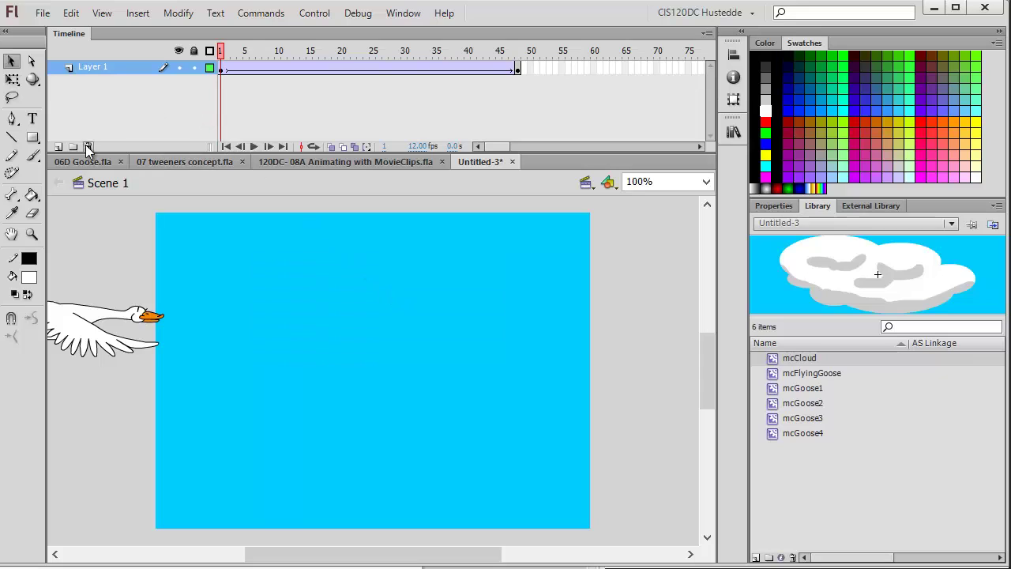
{"action": "left_click", "coordinate": [58, 147]}
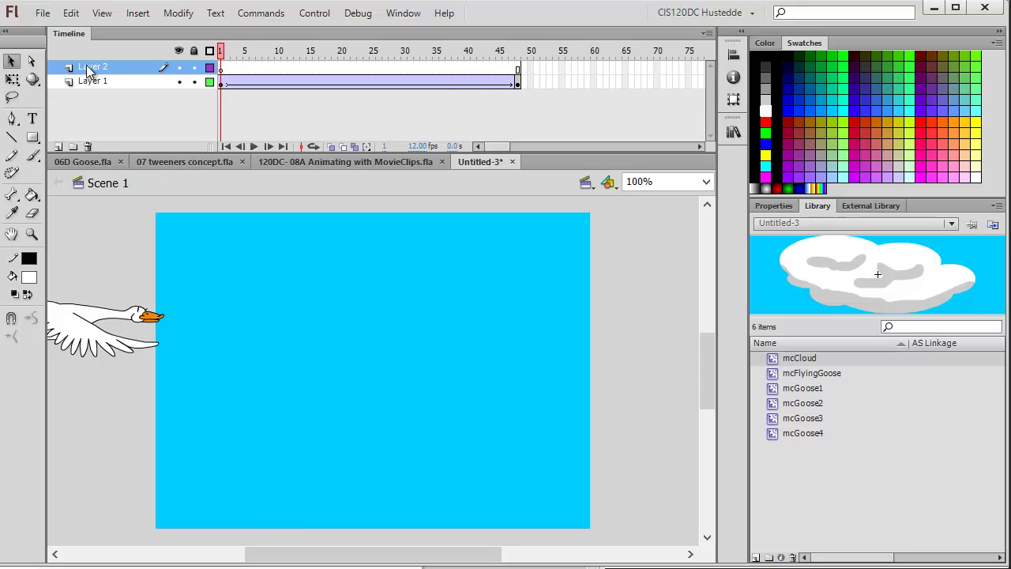
{"action": "double_click", "coordinate": [93, 69]}
{"action": "type", "text": "cloud"}
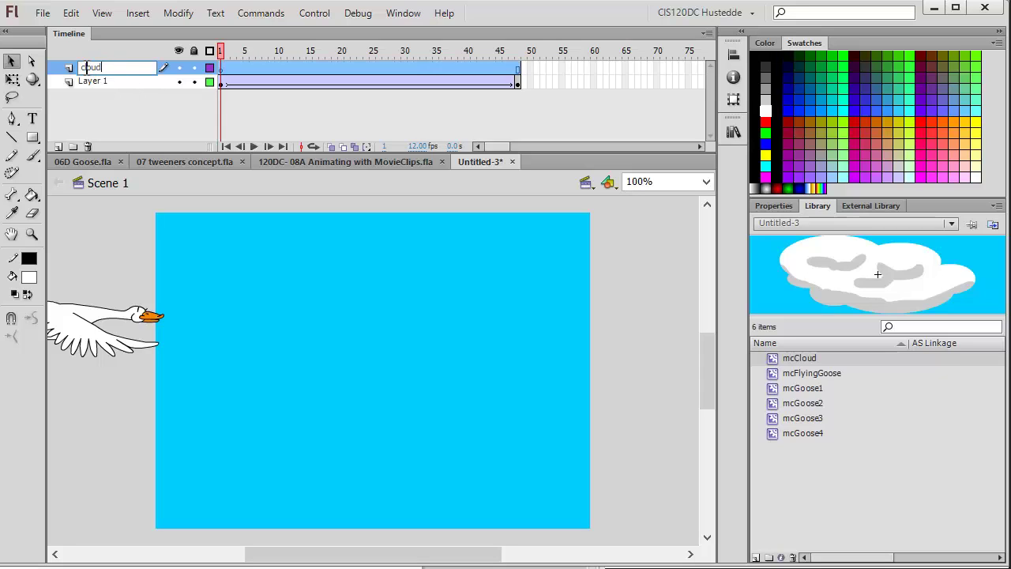
{"action": "left_click_drag", "start_coordinate": [60, 73], "coordinate": [63, 102]}
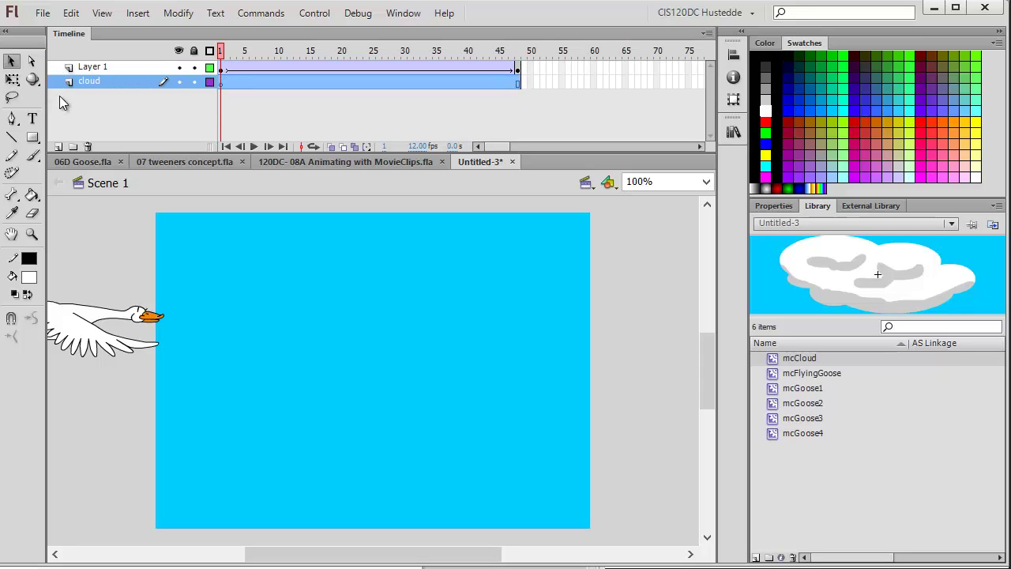
Place an mcCloud instance in the upper middle of the stage at frame 1 of the cloud layer.
{"action": "left_click", "coordinate": [235, 82]}
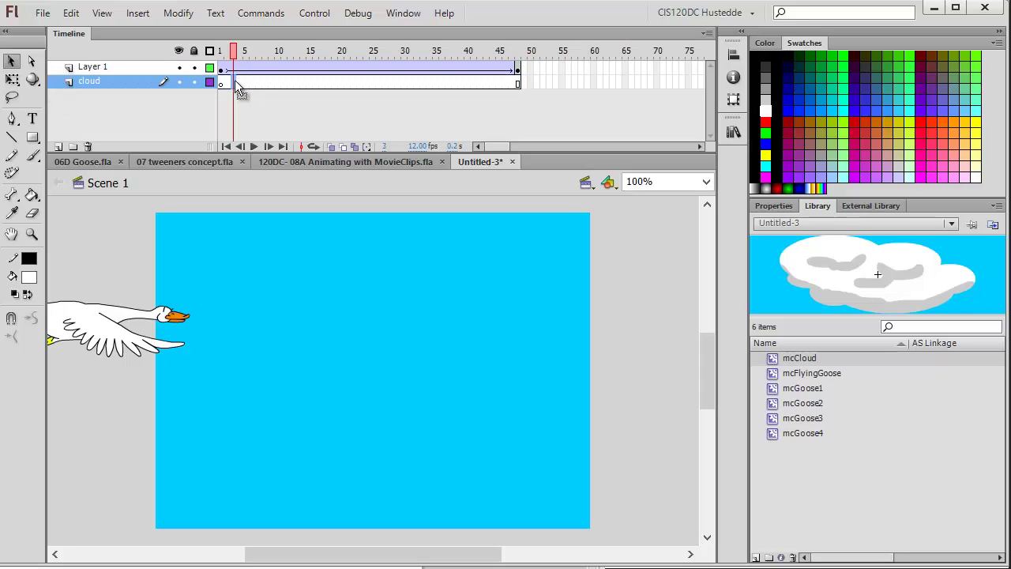
{"action": "left_click", "coordinate": [222, 82]}
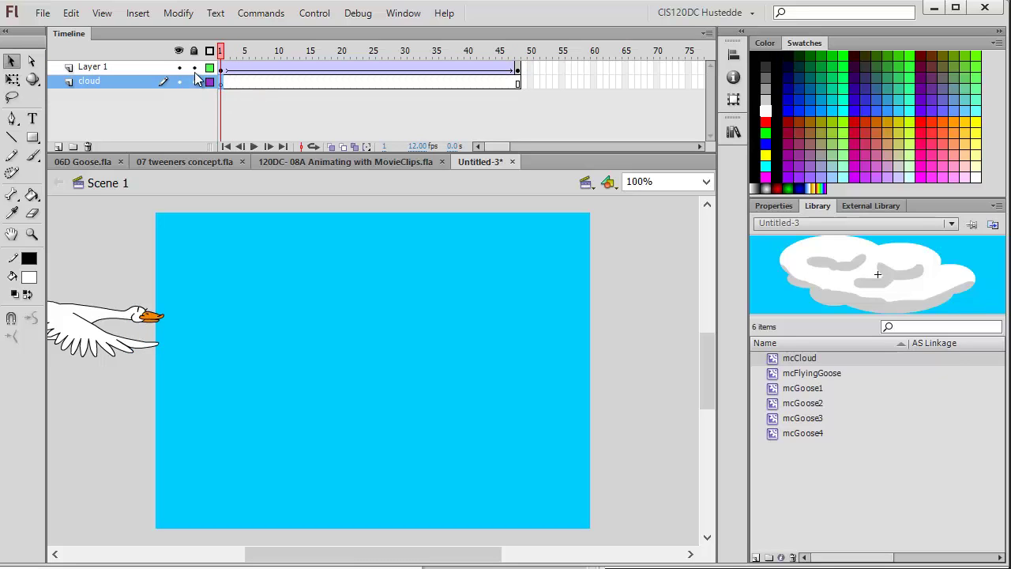
{"action": "left_click_drag", "start_coordinate": [336, 267], "coordinate": [456, 311]}
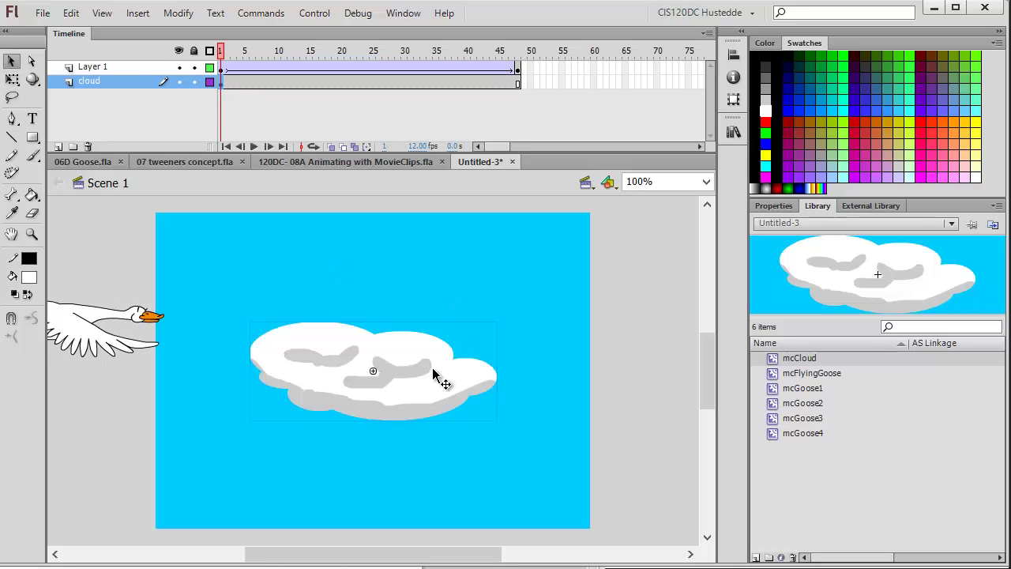
{"action": "left_click_drag", "start_coordinate": [440, 377], "coordinate": [416, 302]}
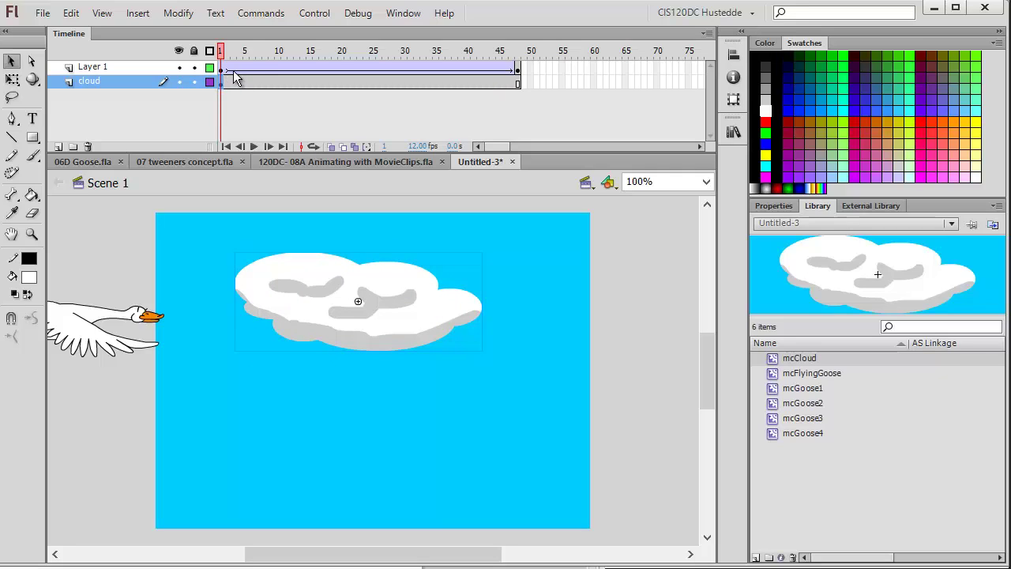
Rename Layer 1 as goose.
{"action": "double_click", "coordinate": [94, 67]}
{"action": "type", "text": "goose"}
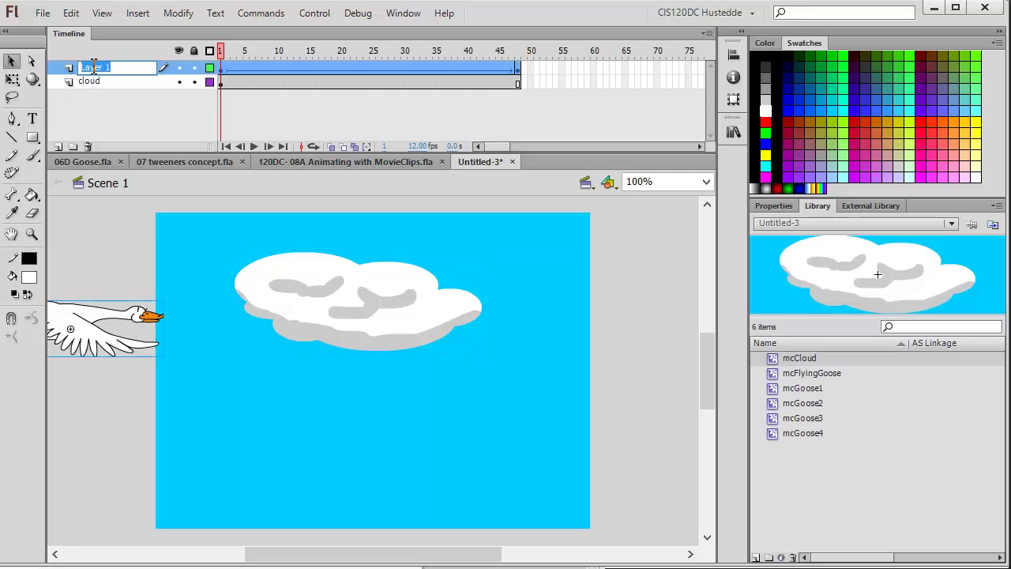
{"action": "left_click", "coordinate": [182, 123]}
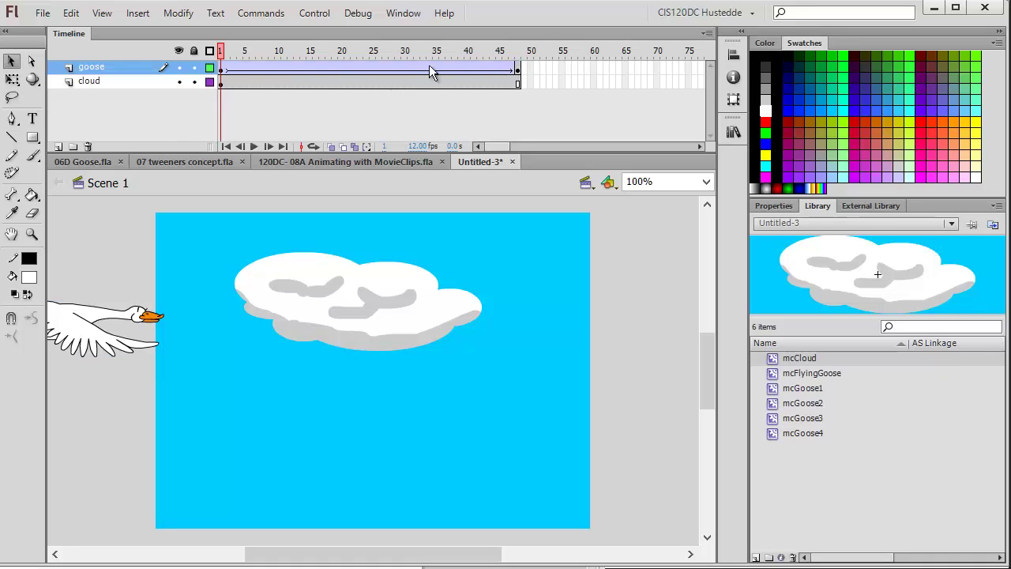
Test the movie in Flash Professional from frame 1 to check the goose flying in front of the cloud.
{"action": "mouse_move", "coordinate": [225, 51]}
{"action": "left_mouse_down"}
{"action": "mouse_move", "coordinate": [525, 52]}
{"action": "mouse_move", "coordinate": [258, 52]}
{"action": "mouse_move", "coordinate": [266, 63]}
{"action": "mouse_move", "coordinate": [221, 52]}
{"action": "left_mouse_up"}
{"action": "left_click", "coordinate": [315, 12]}
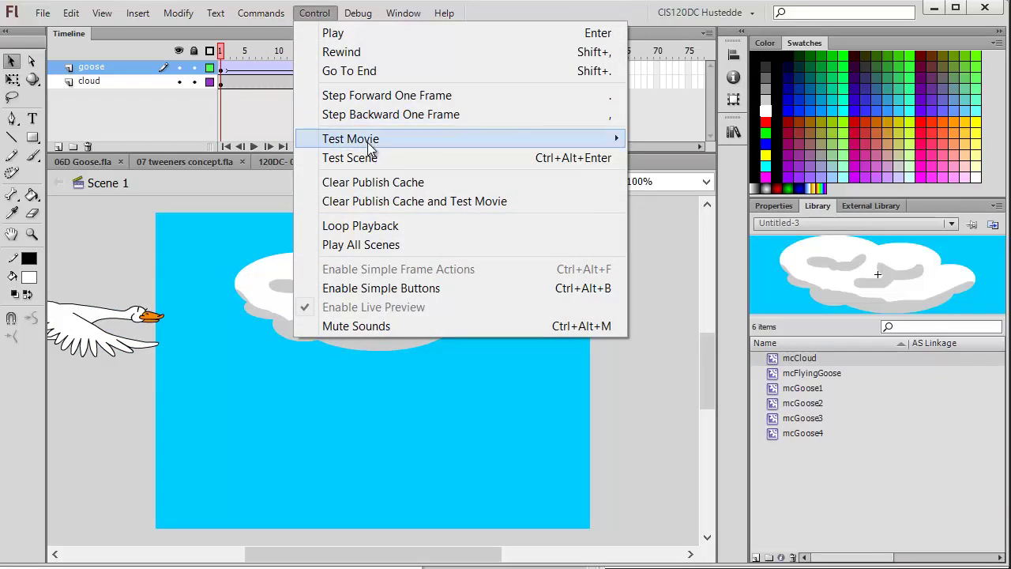
{"action": "mouse_move", "coordinate": [372, 139]}
{"action": "left_click", "coordinate": [687, 138]}
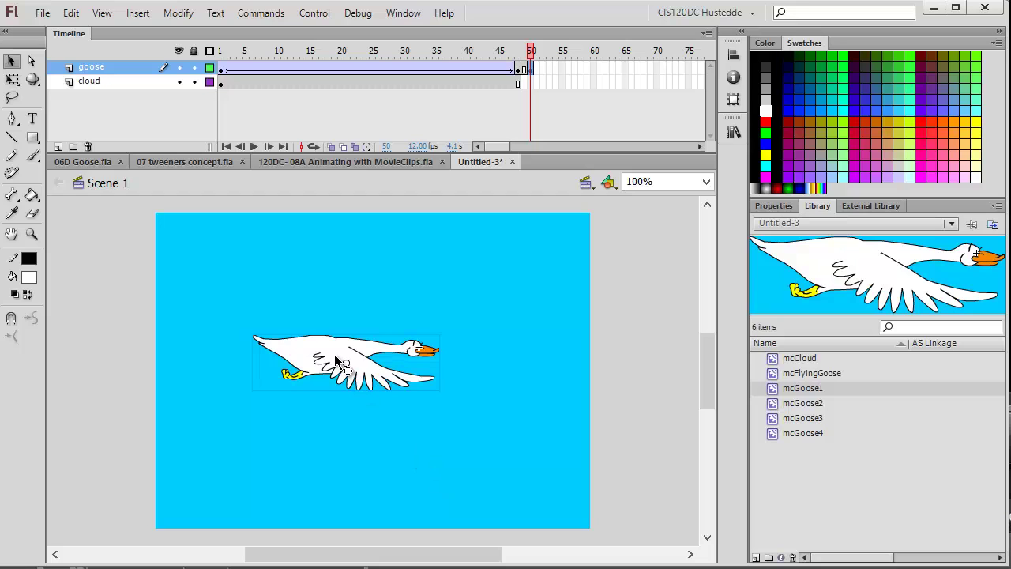
Delete the mcGoose1 instance from frame 50 of the goose layer.
{"action": "left_click", "coordinate": [177, 12]}
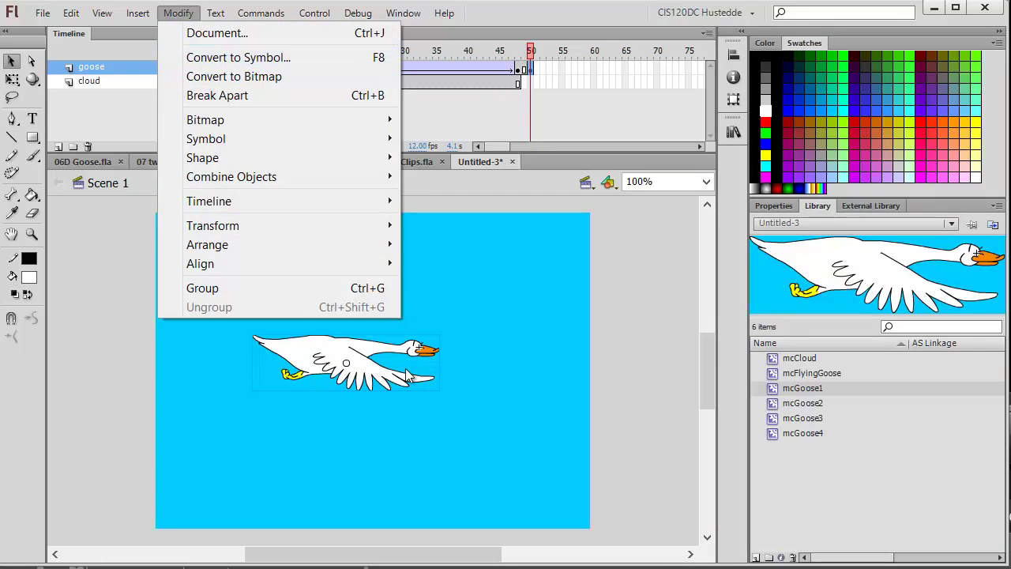
{"action": "left_click", "coordinate": [612, 447]}
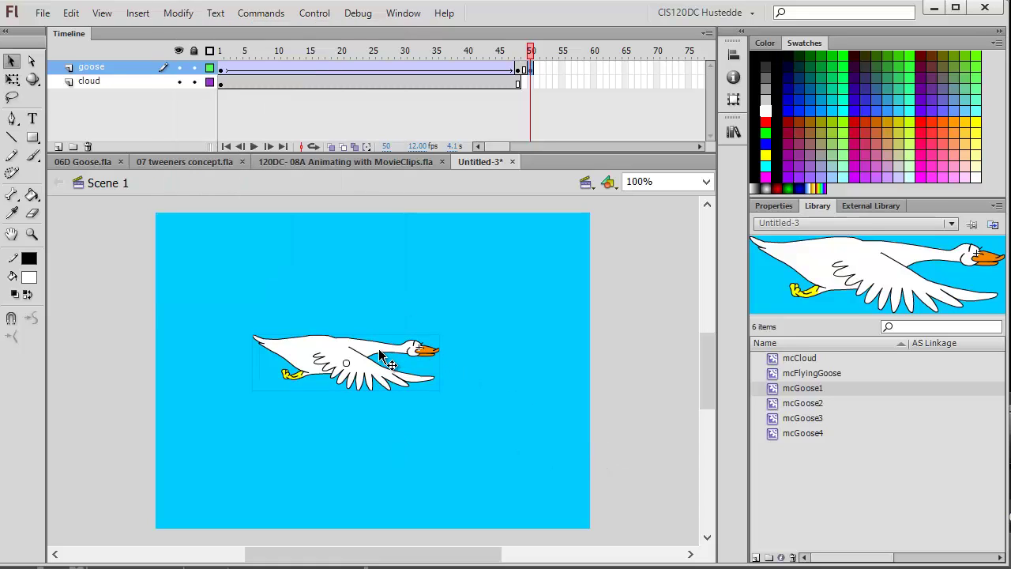
{"action": "key", "text": "Delete"}
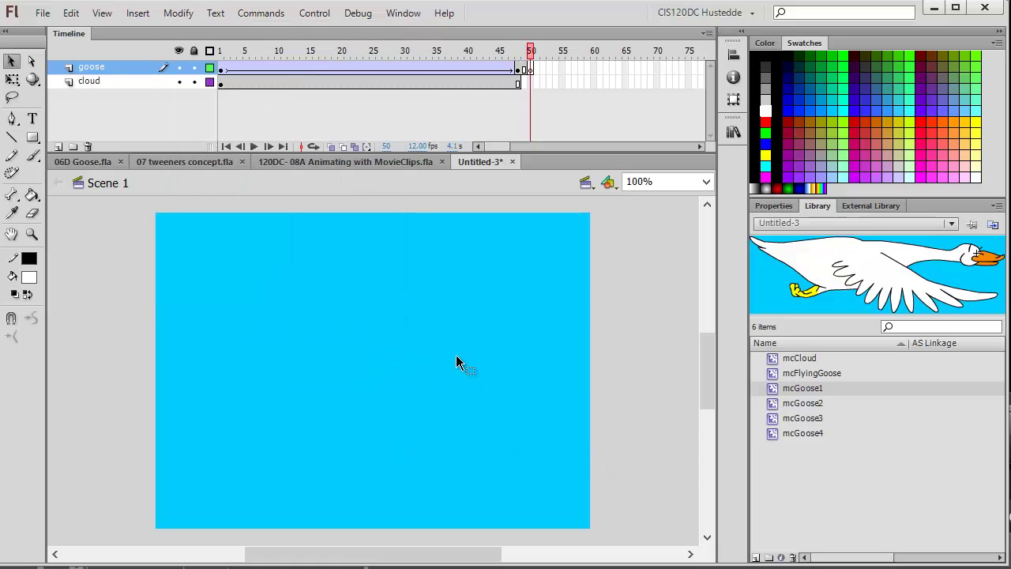
Create a new Movie Clip symbol named mcFlyingGoose2.
{"action": "left_click", "coordinate": [137, 14]}
{"action": "left_click", "coordinate": [152, 35]}
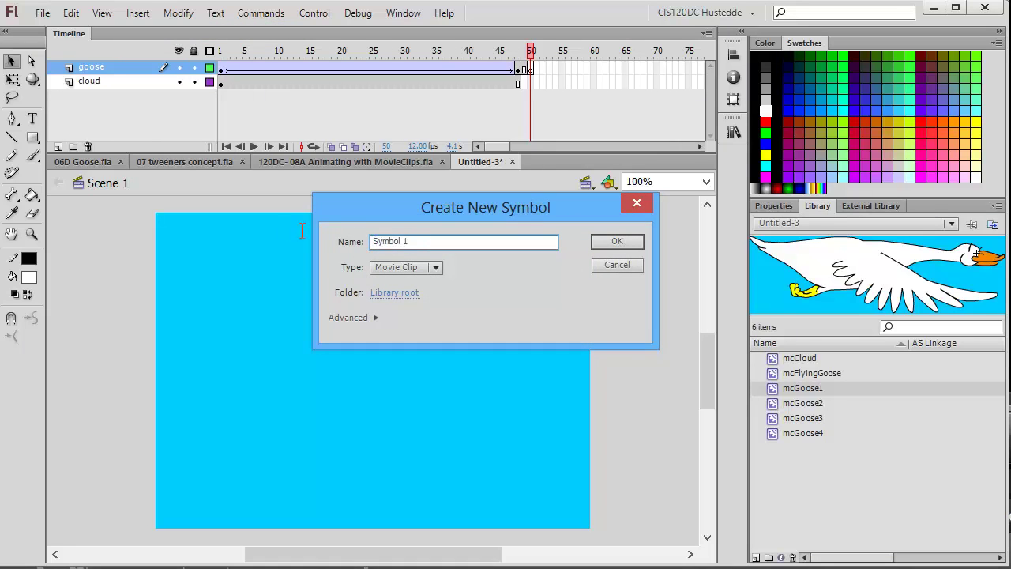
{"action": "type", "text": "mcFlyingGoose2"}
{"action": "left_click", "coordinate": [430, 273]}
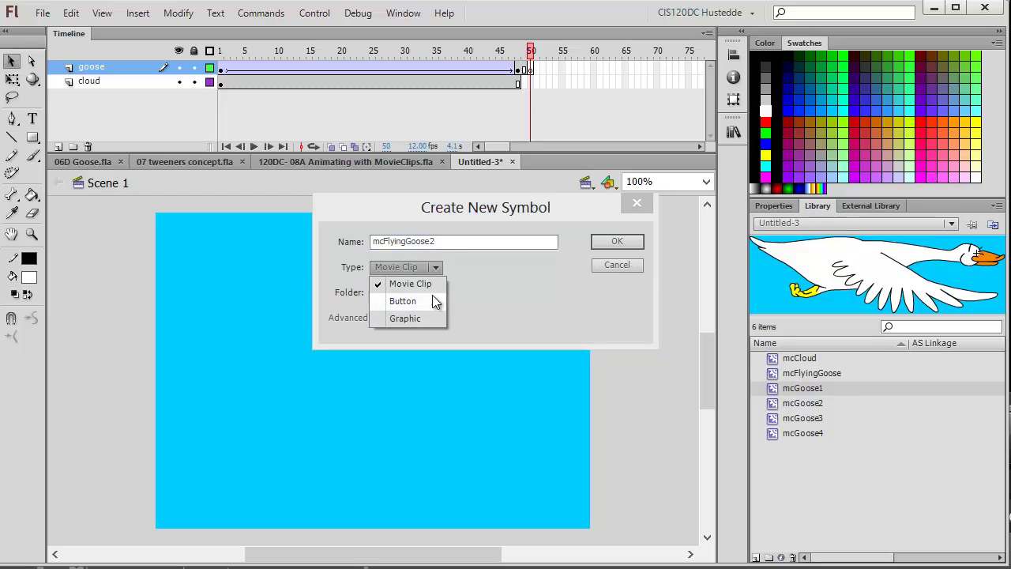
{"action": "left_click", "coordinate": [421, 287]}
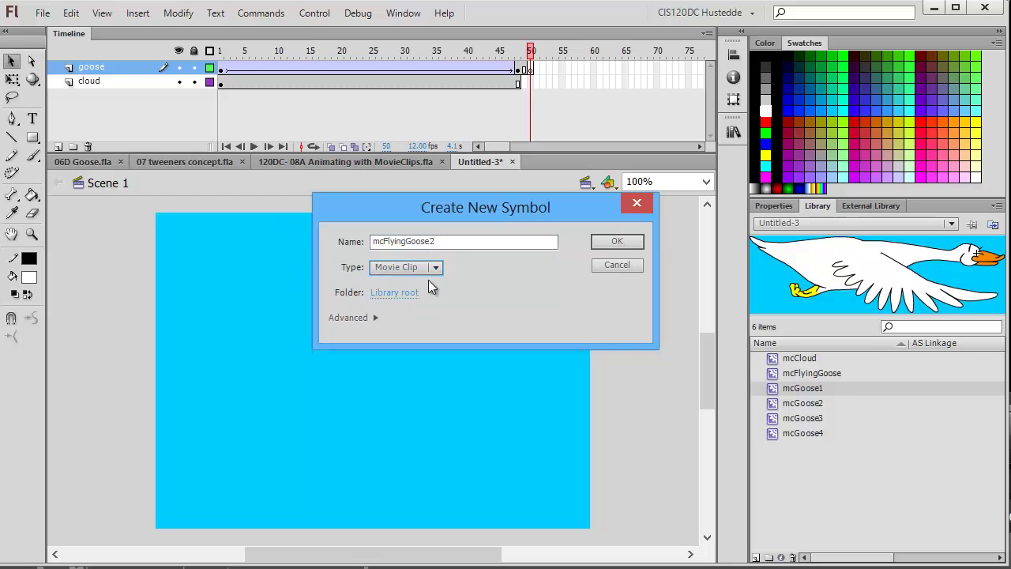
{"action": "left_click", "coordinate": [623, 240]}
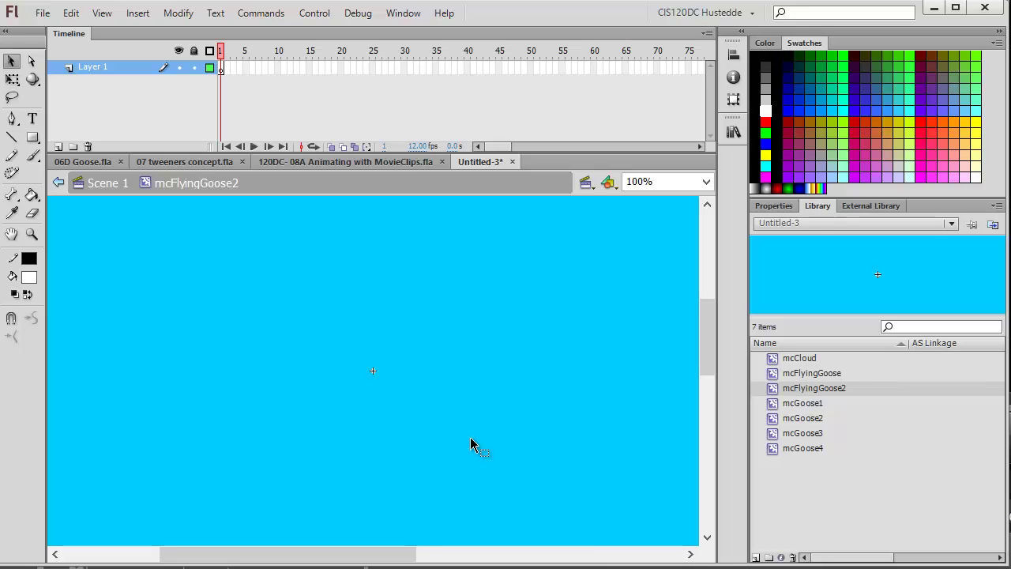
Place an mcGoose1 instance over the registration point at frame 1 of mcFlyingGoose2 and show its properties.
{"action": "left_click", "coordinate": [805, 403]}
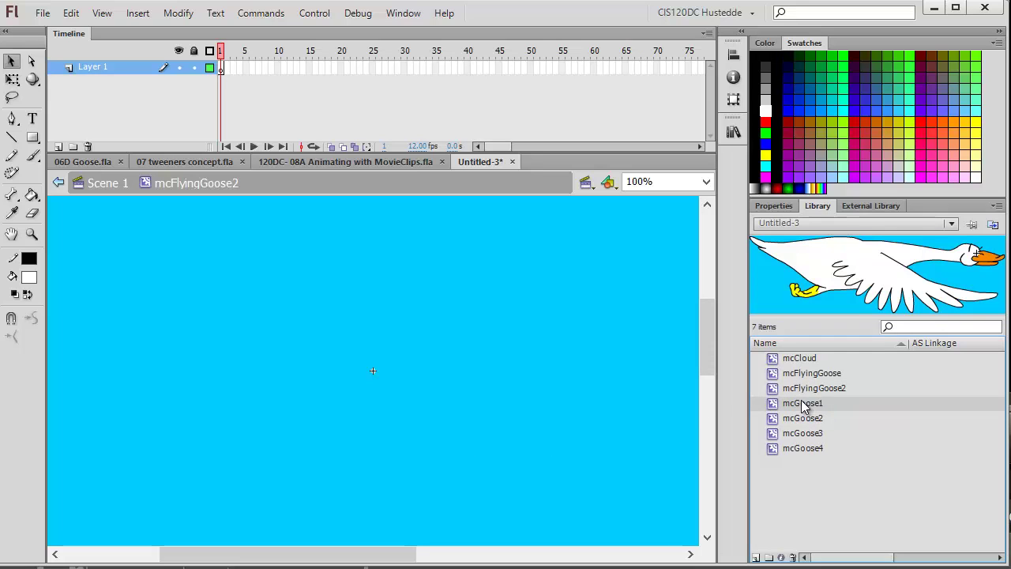
{"action": "left_click_drag", "start_coordinate": [806, 404], "coordinate": [351, 370]}
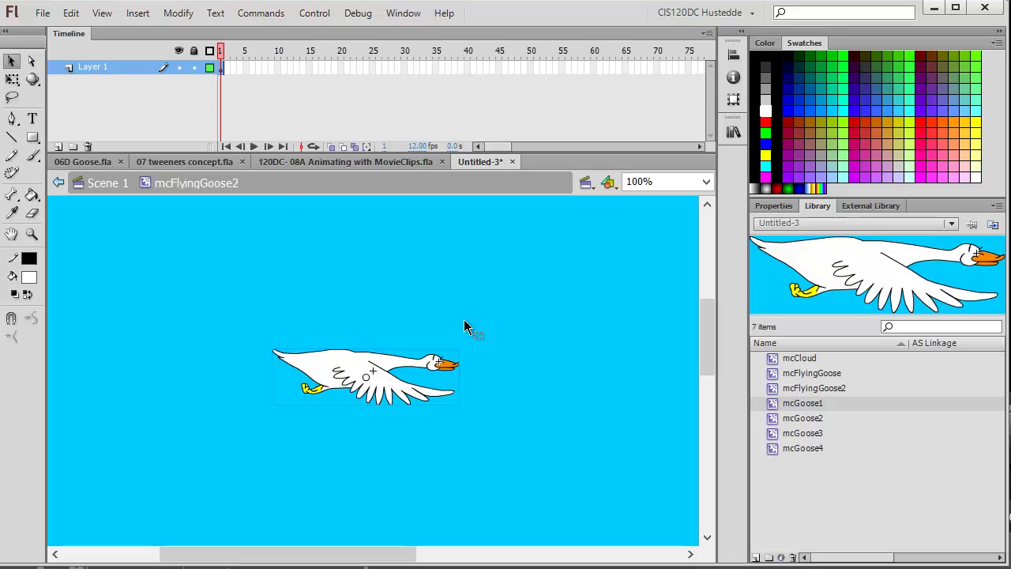
{"action": "left_click", "coordinate": [772, 207]}
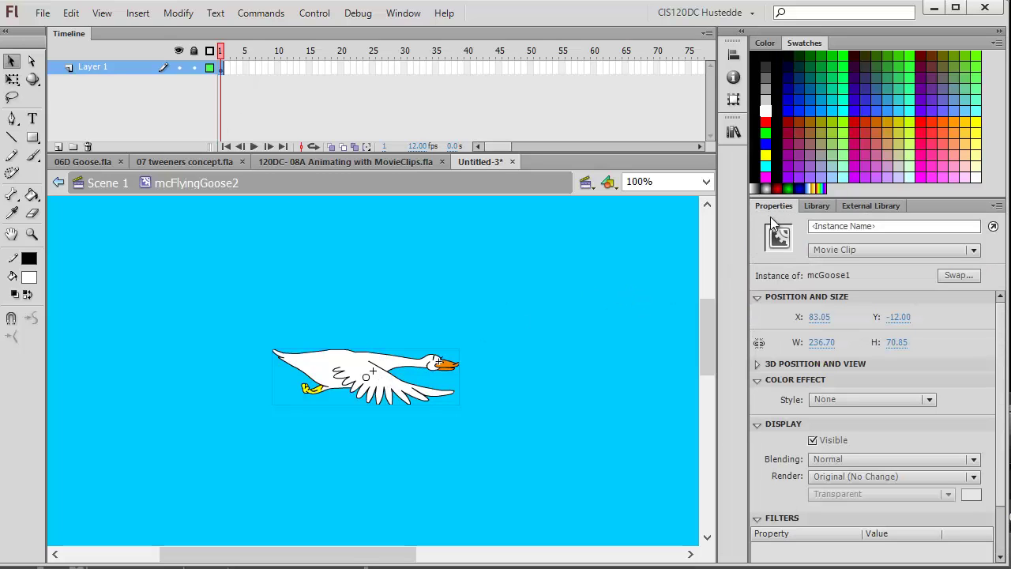
Insert a keyframe at frame 2 and swap its goose instance for mcGoose2.
{"action": "right_click", "coordinate": [229, 69]}
{"action": "left_click", "coordinate": [335, 190]}
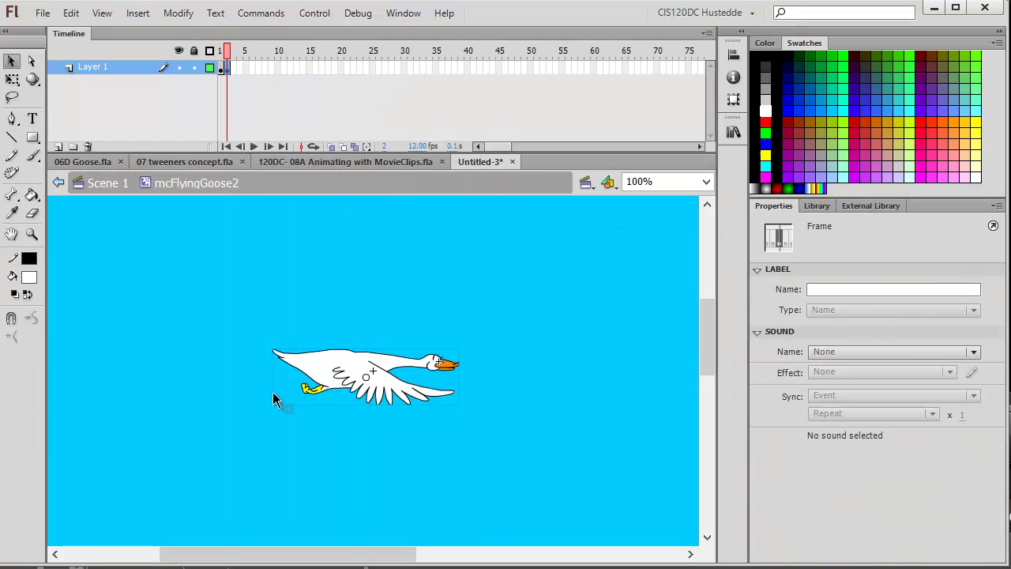
{"action": "left_click", "coordinate": [398, 357]}
{"action": "left_click", "coordinate": [951, 276]}
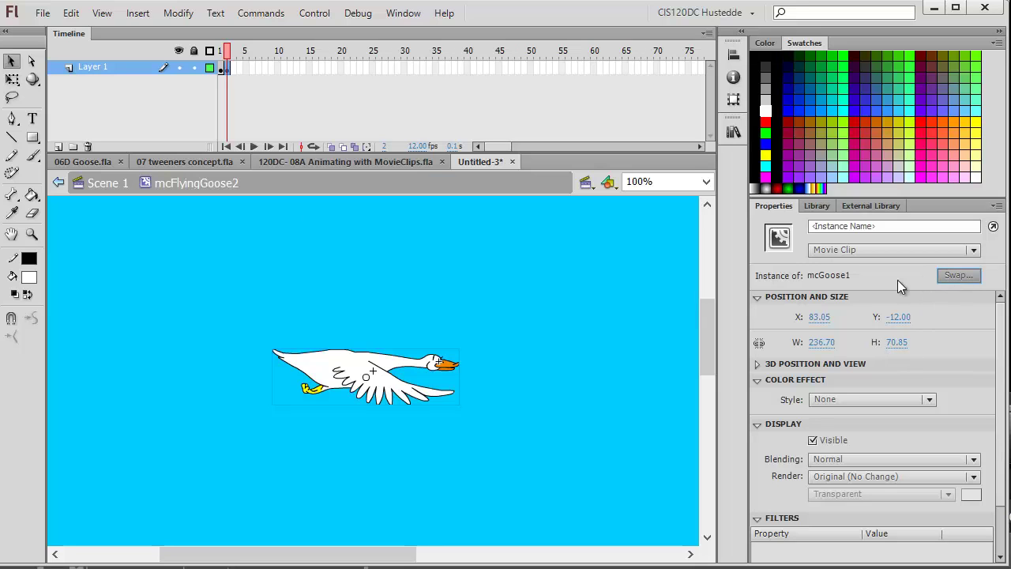
{"action": "left_click", "coordinate": [466, 281]}
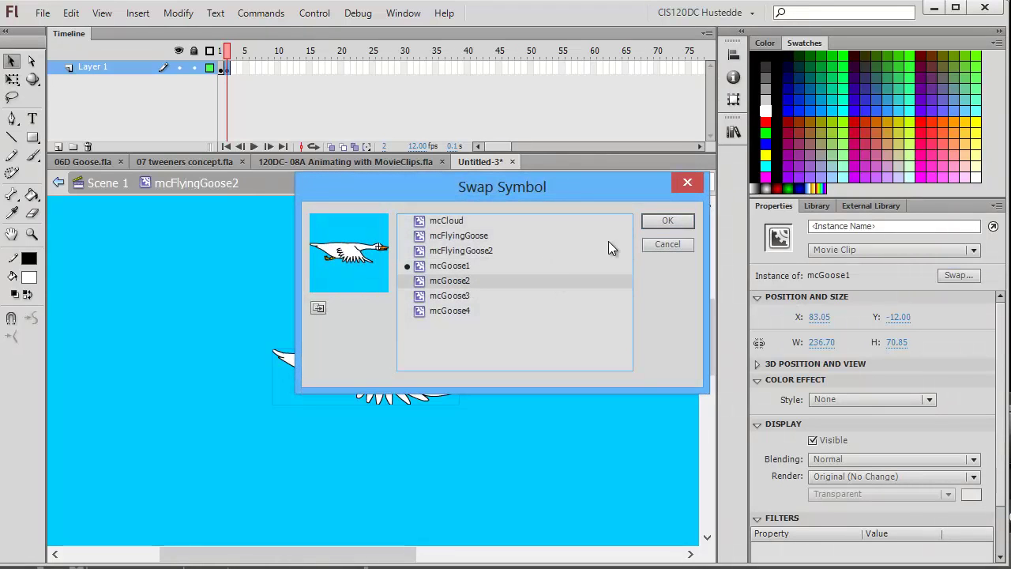
{"action": "left_click", "coordinate": [668, 221]}
Insert a keyframe at frame 3 and swap its goose instance for mcGoose3.
{"action": "right_click", "coordinate": [235, 68]}
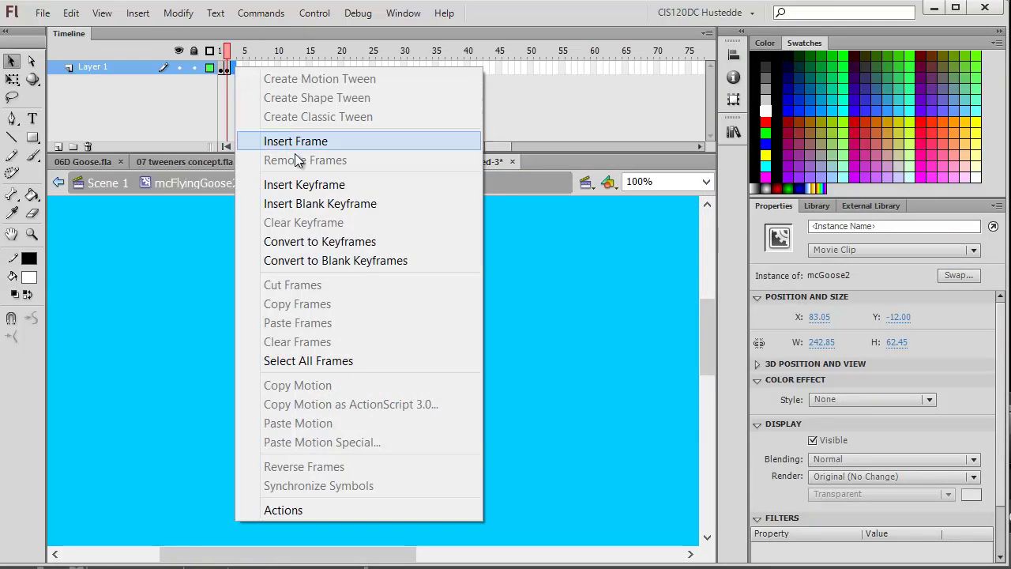
{"action": "left_click", "coordinate": [314, 188]}
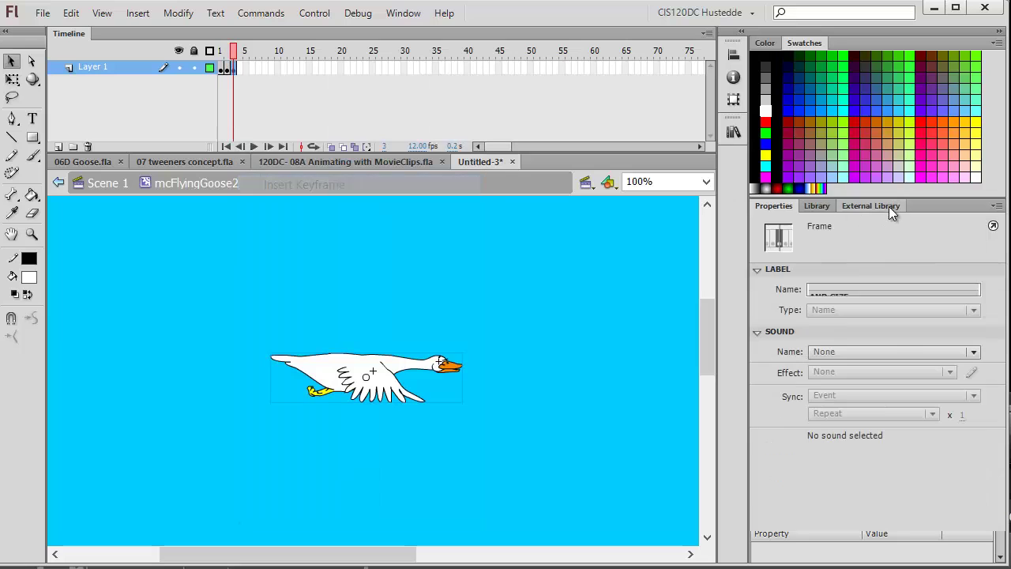
{"action": "left_click", "coordinate": [365, 366]}
{"action": "left_click", "coordinate": [944, 280]}
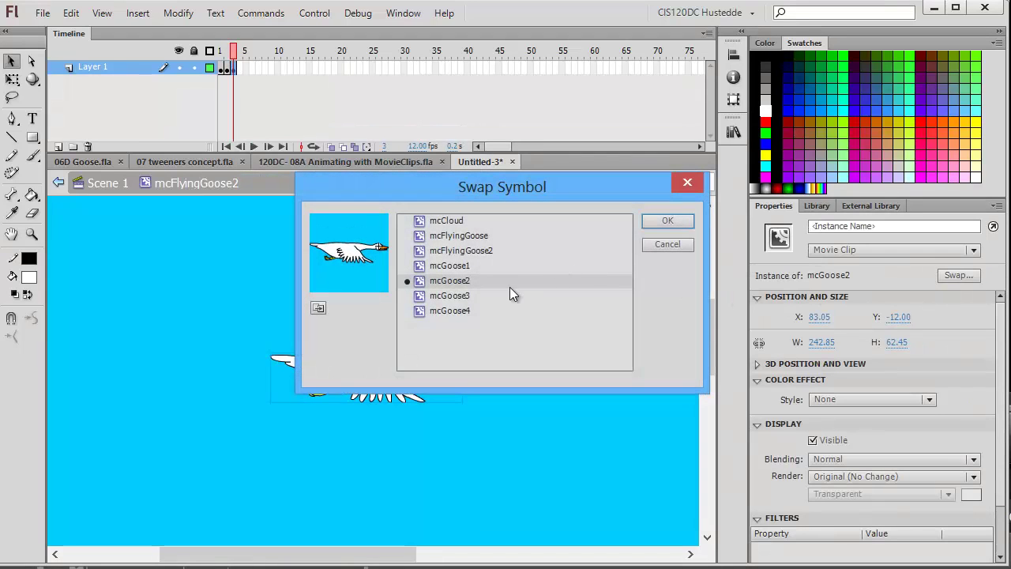
{"action": "left_click", "coordinate": [466, 297]}
{"action": "left_click", "coordinate": [667, 220]}
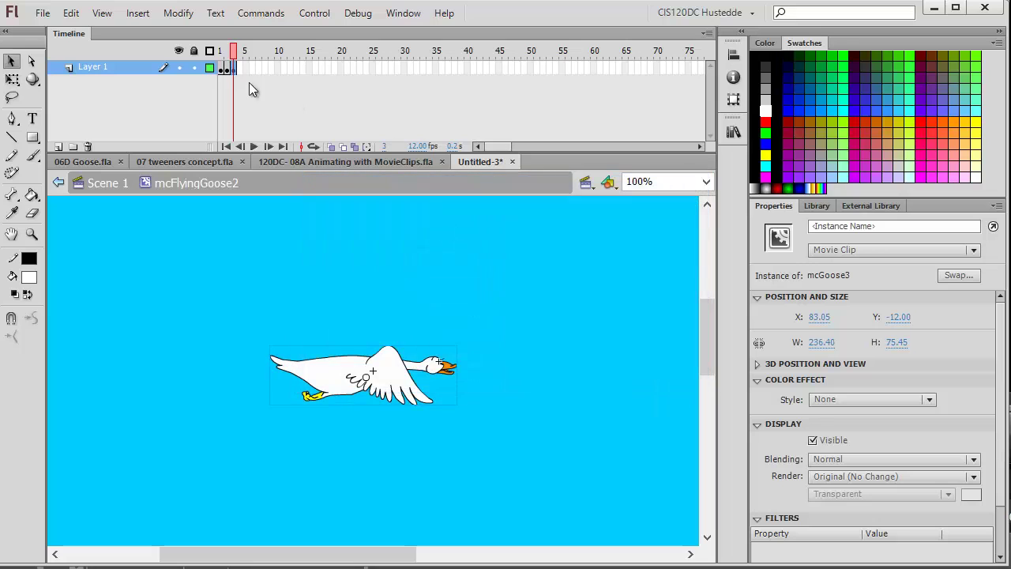
Insert a keyframe at frame 4 of mcFlyingGoose2 and swap its goose instance for mcGoose4.
{"action": "left_click", "coordinate": [237, 73]}
{"action": "right_click", "coordinate": [237, 73]}
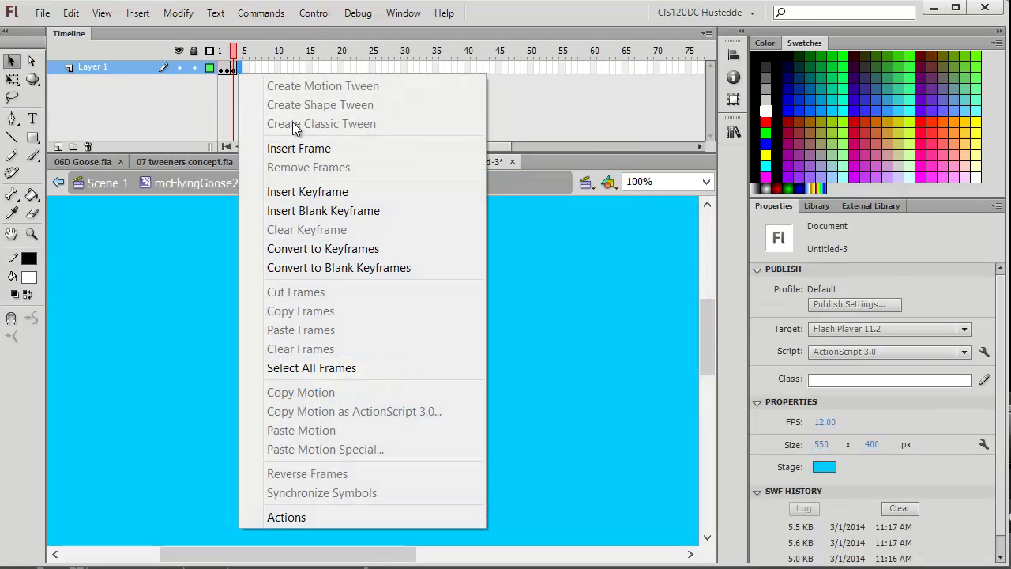
{"action": "left_click", "coordinate": [318, 194]}
{"action": "left_click", "coordinate": [363, 371]}
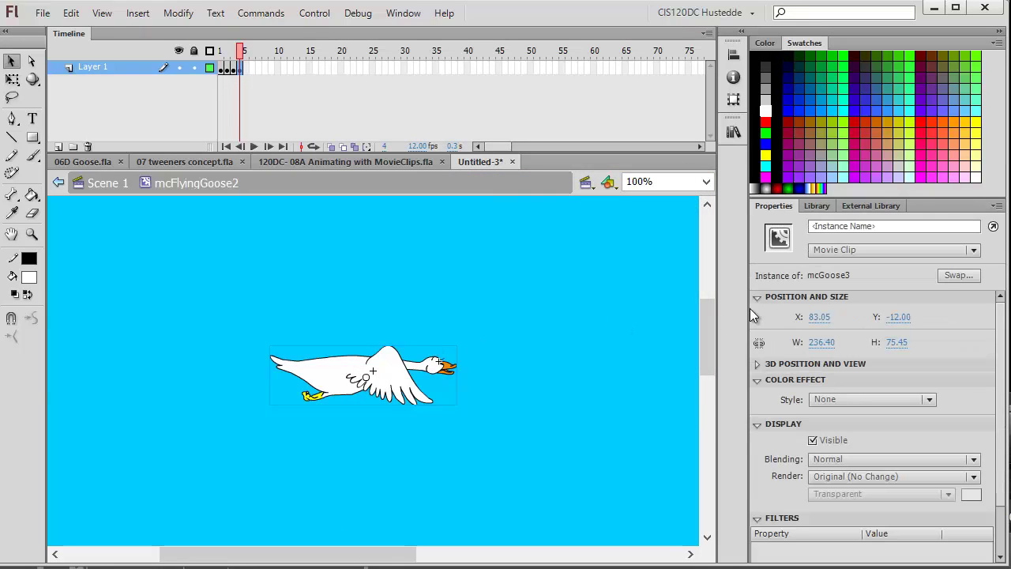
{"action": "left_click", "coordinate": [955, 275]}
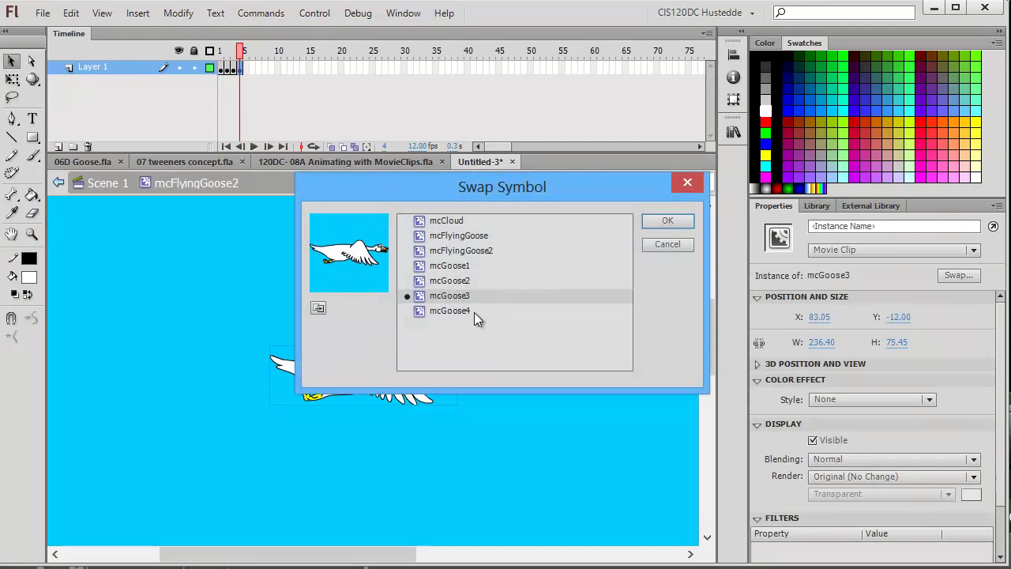
{"action": "left_click", "coordinate": [474, 312]}
{"action": "left_click", "coordinate": [668, 221]}
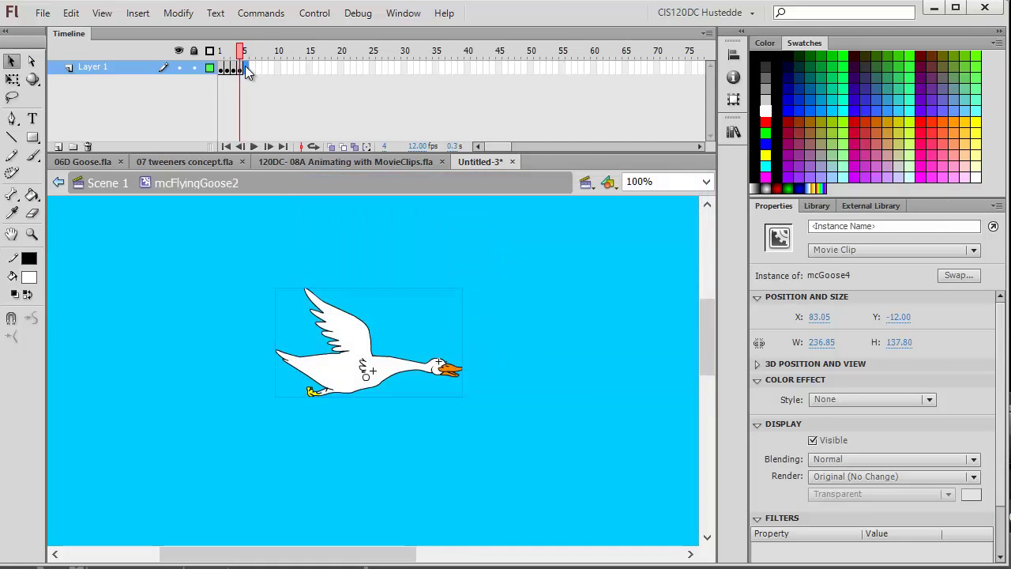
Insert a keyframe at frame 5 and swap its goose instance for mcGoose3.
{"action": "right_click", "coordinate": [245, 70]}
{"action": "left_click", "coordinate": [316, 183]}
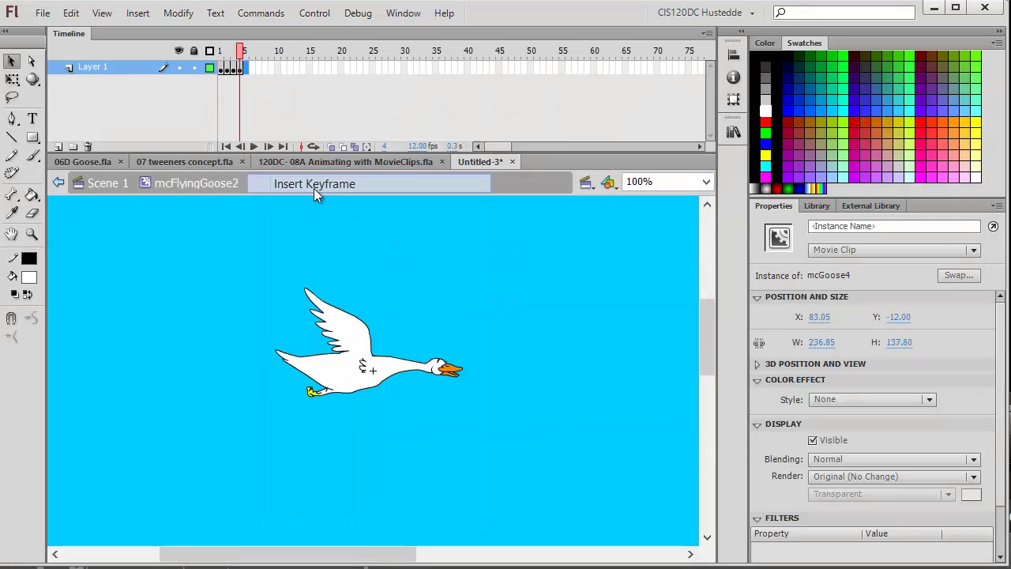
{"action": "left_click", "coordinate": [346, 332]}
{"action": "left_click", "coordinate": [959, 275]}
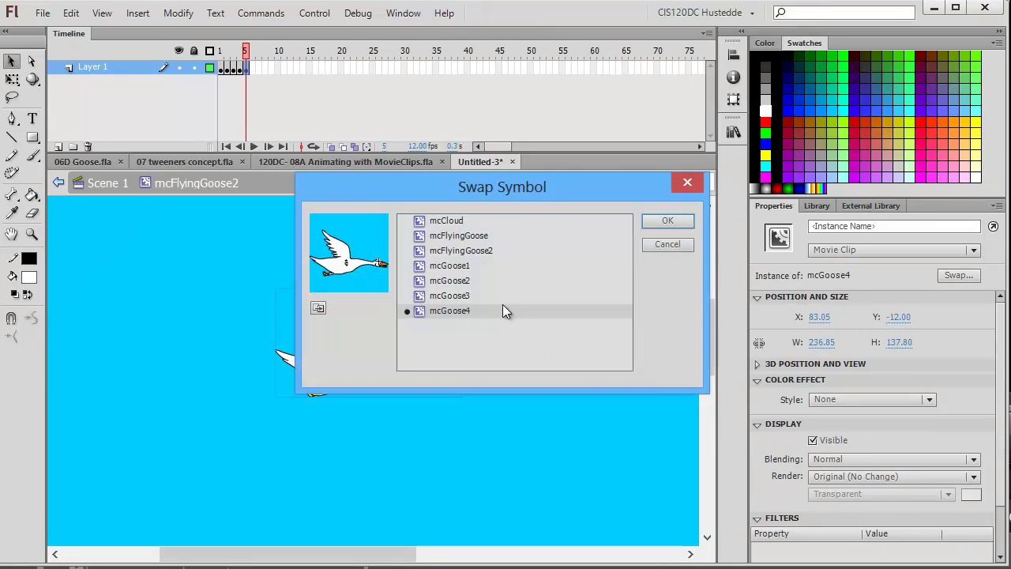
{"action": "left_click", "coordinate": [485, 296]}
{"action": "left_click", "coordinate": [667, 221]}
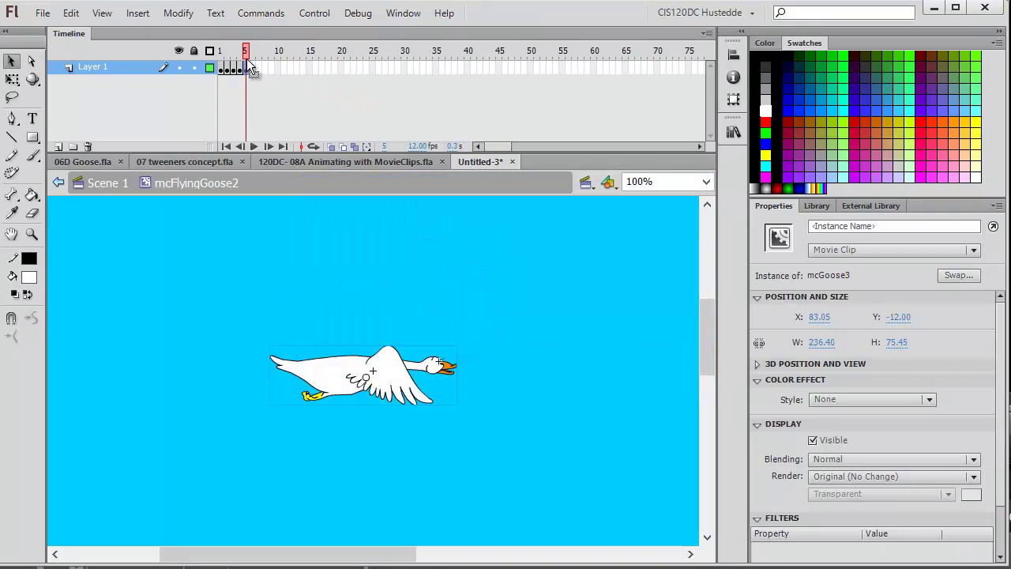
Insert a keyframe at frame 6 and swap its goose instance for mcGoose2.
{"action": "right_click", "coordinate": [252, 70]}
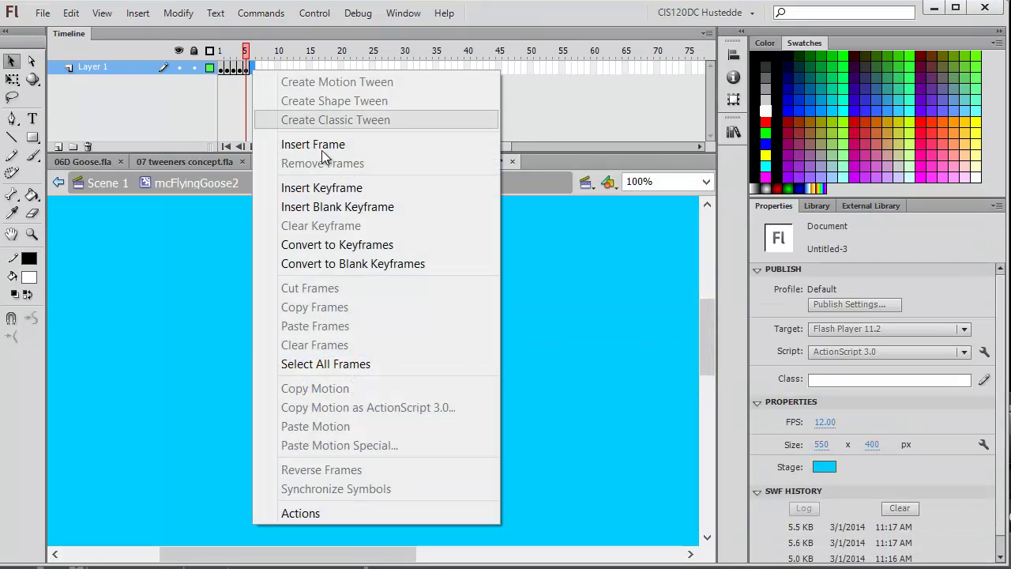
{"action": "left_click", "coordinate": [351, 189]}
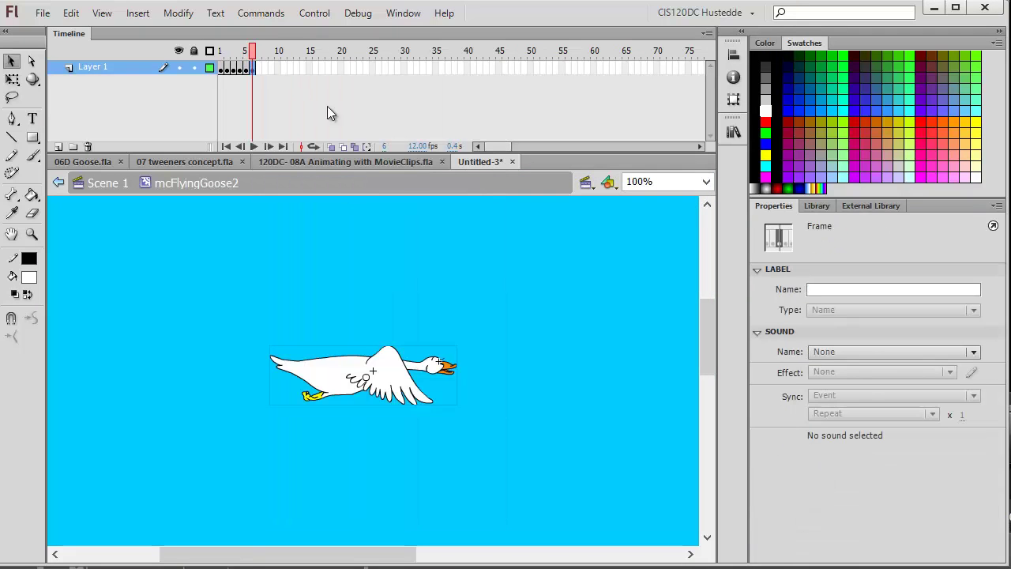
{"action": "left_click", "coordinate": [407, 393]}
{"action": "left_click", "coordinate": [955, 275]}
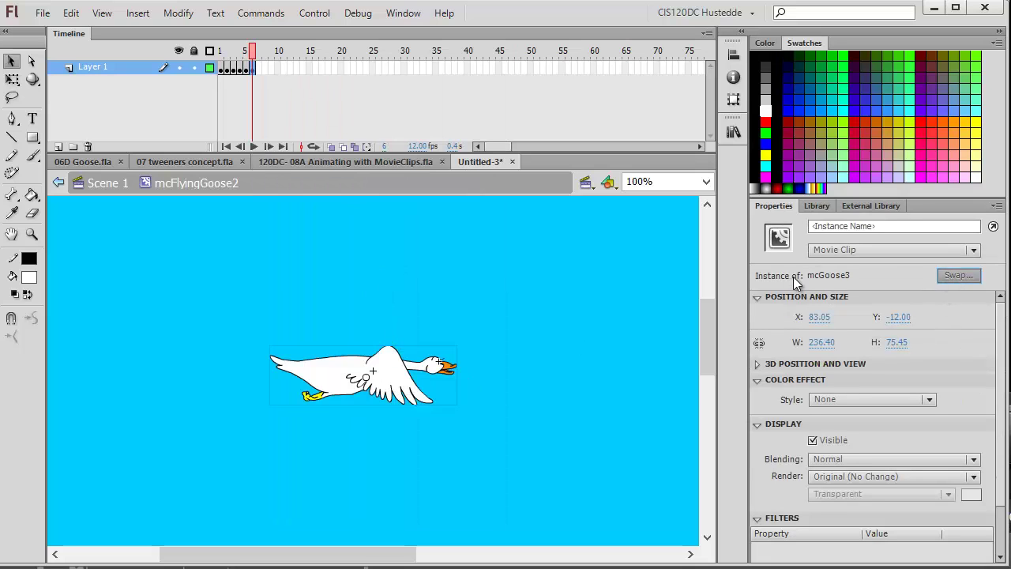
{"action": "left_click", "coordinate": [515, 280]}
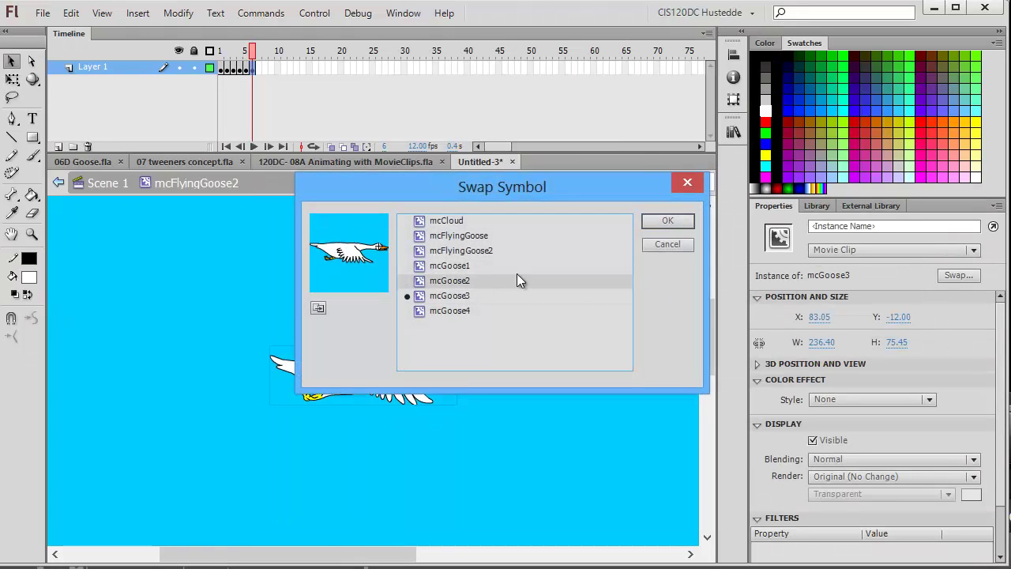
{"action": "left_click", "coordinate": [669, 220]}
Show the library, return to Scene 1 and add a new layer above the goose layer.
{"action": "left_click", "coordinate": [814, 207]}
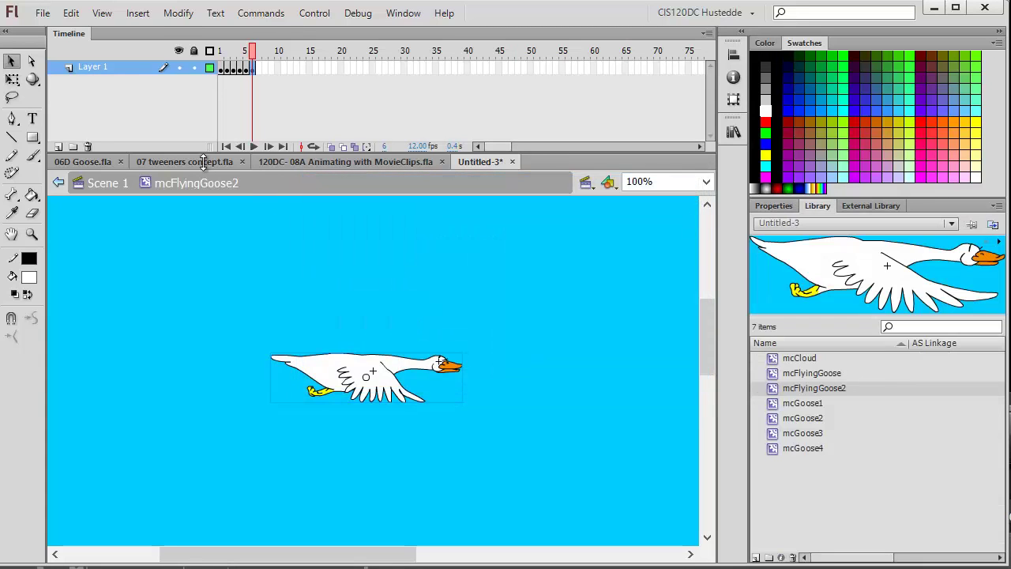
{"action": "left_click", "coordinate": [105, 183]}
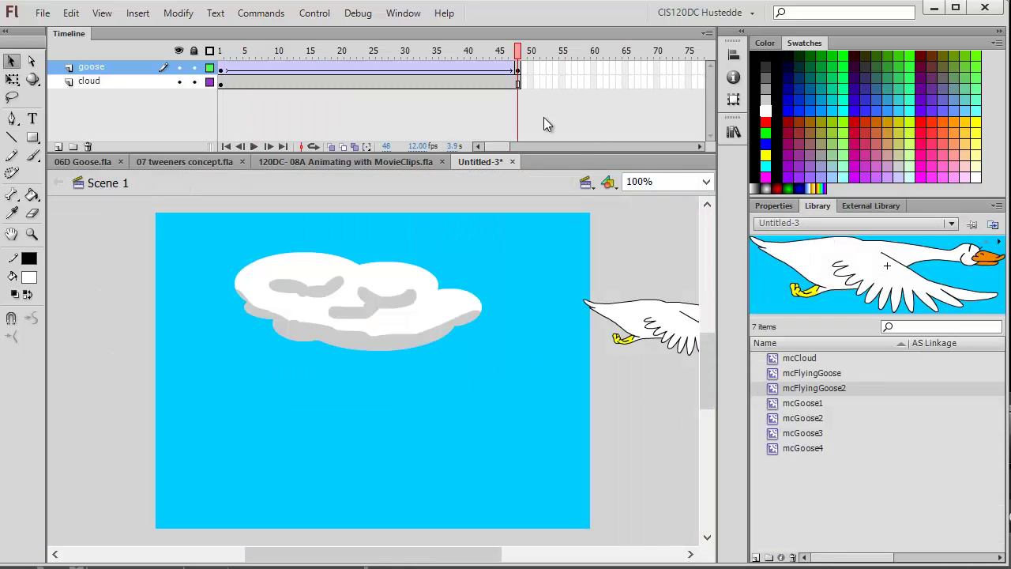
{"action": "left_click", "coordinate": [58, 146]}
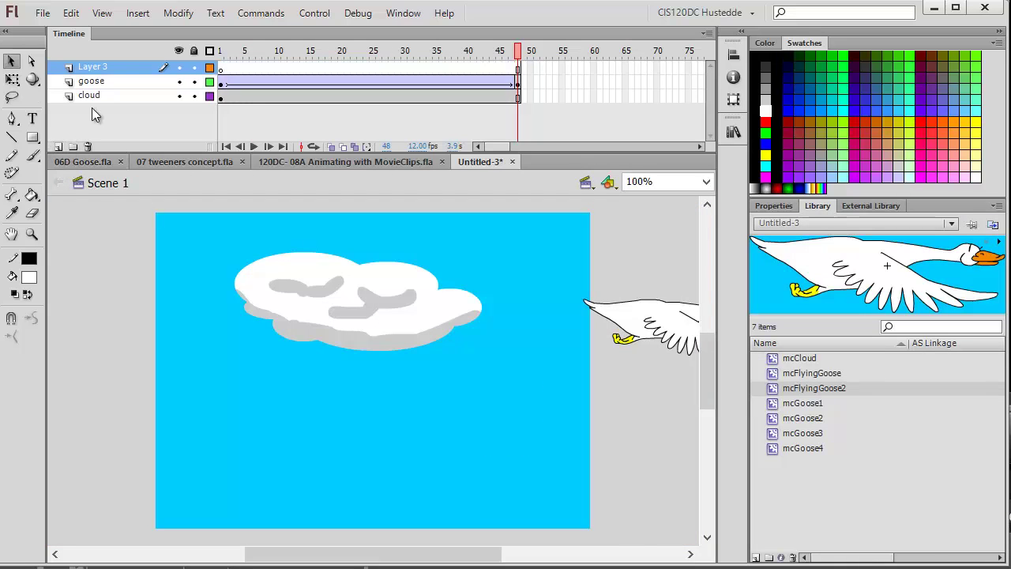
Insert a keyframe at frame 10 of the new layer and place an mcFlyingGoose2 instance just off the stage's left edge.
{"action": "left_click", "coordinate": [259, 70]}
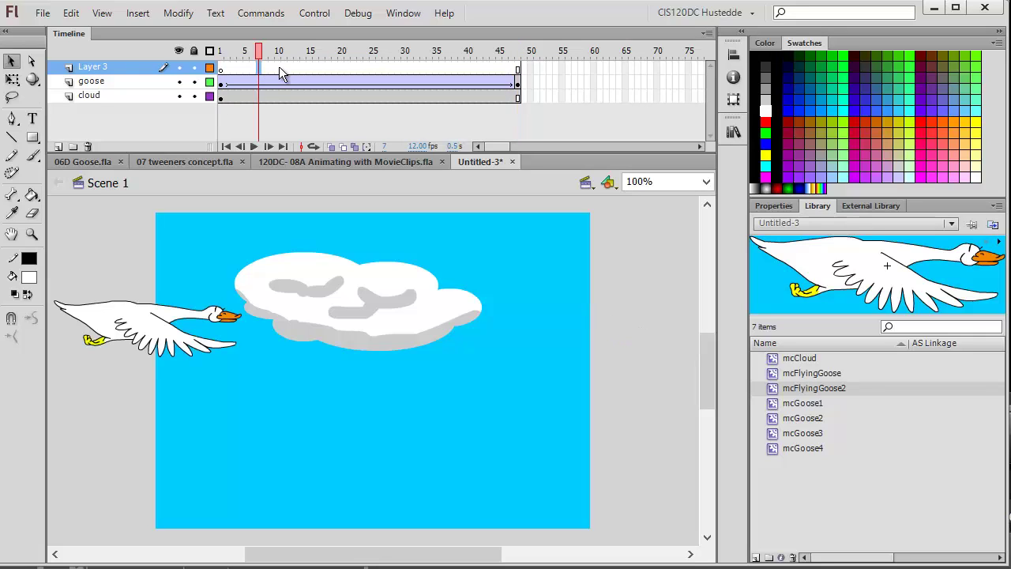
{"action": "left_click", "coordinate": [278, 70]}
{"action": "right_click", "coordinate": [281, 69]}
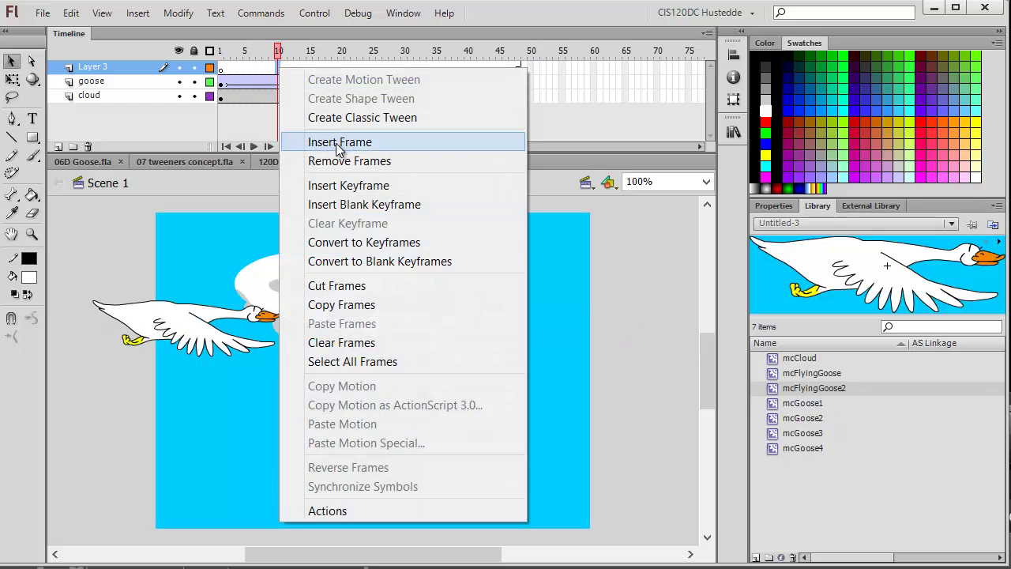
{"action": "left_click", "coordinate": [348, 186]}
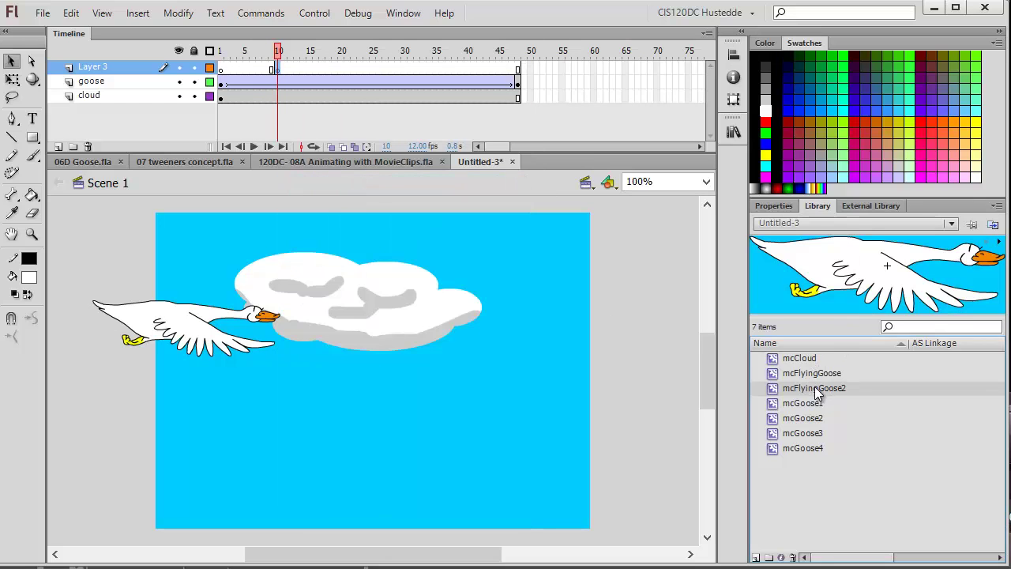
{"action": "left_click_drag", "start_coordinate": [750, 387], "coordinate": [115, 351]}
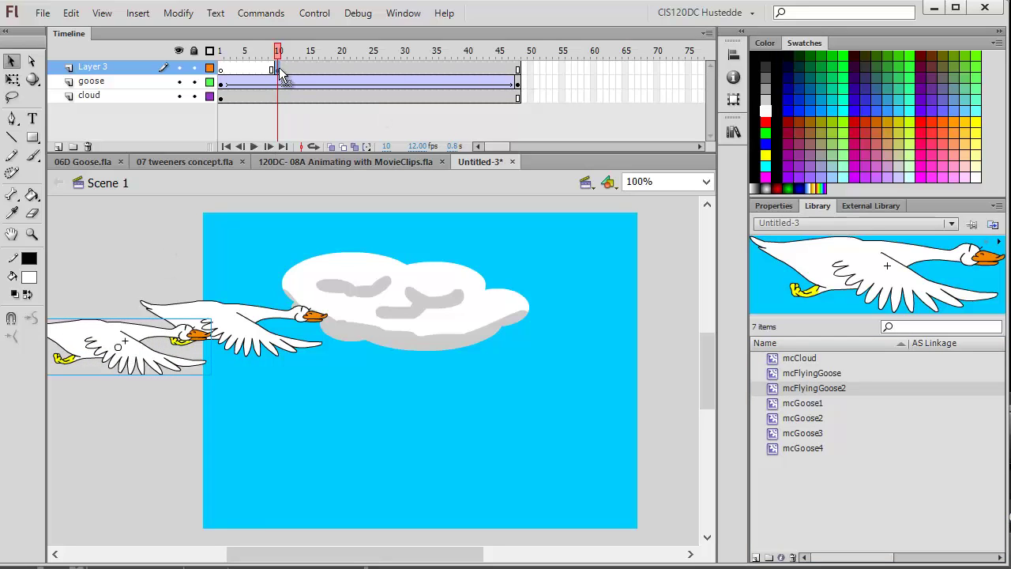
Insert a keyframe at frame 58 of the second goose's layer and move the goose just beyond the stage's right edge.
{"action": "right_click", "coordinate": [580, 68]}
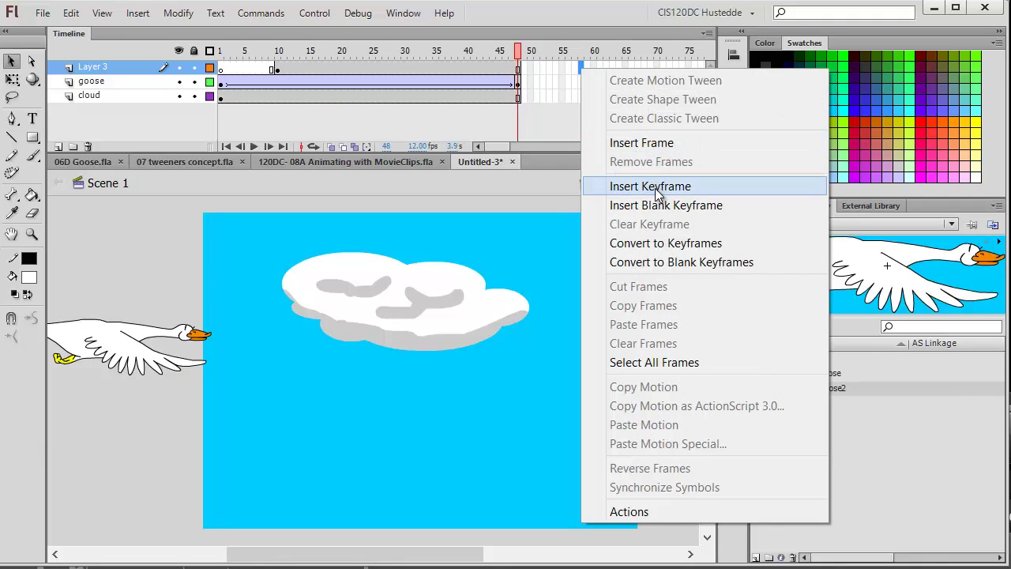
{"action": "left_click", "coordinate": [656, 190]}
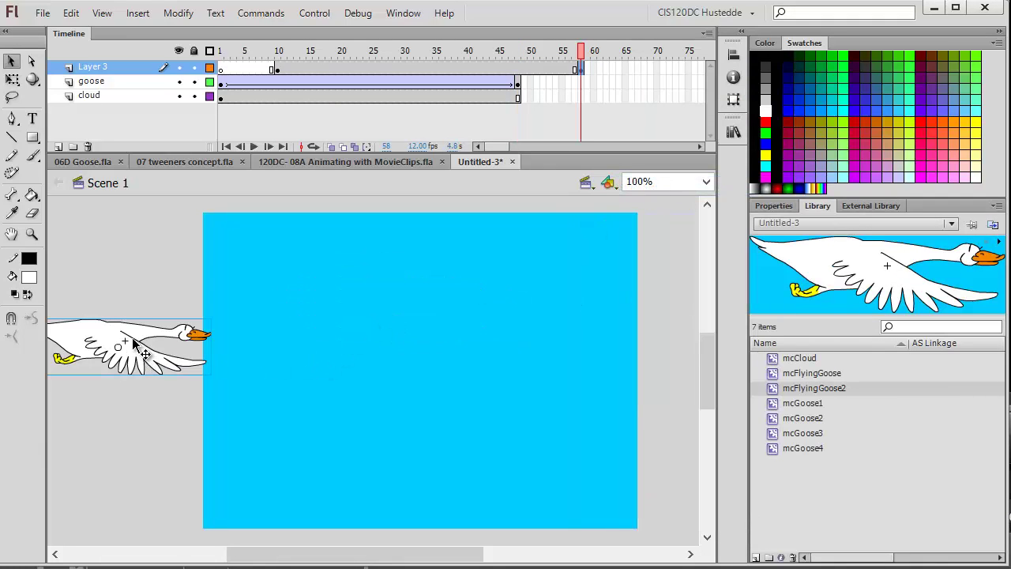
{"action": "left_click_drag", "start_coordinate": [115, 345], "coordinate": [583, 319]}
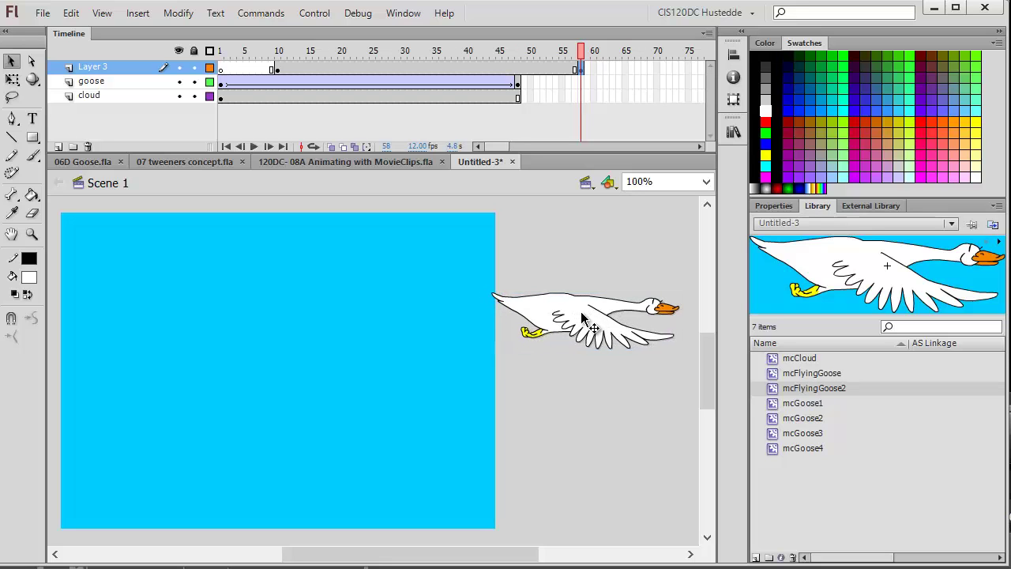
Create a classic tween between frames 10 and 58 on the second goose's layer.
{"action": "left_click", "coordinate": [475, 67]}
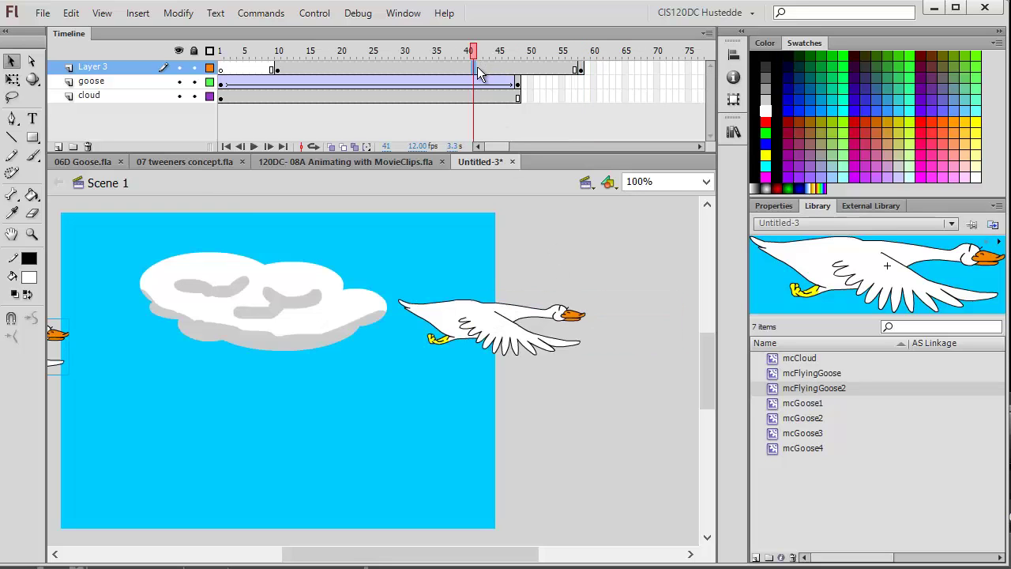
{"action": "right_click", "coordinate": [495, 75]}
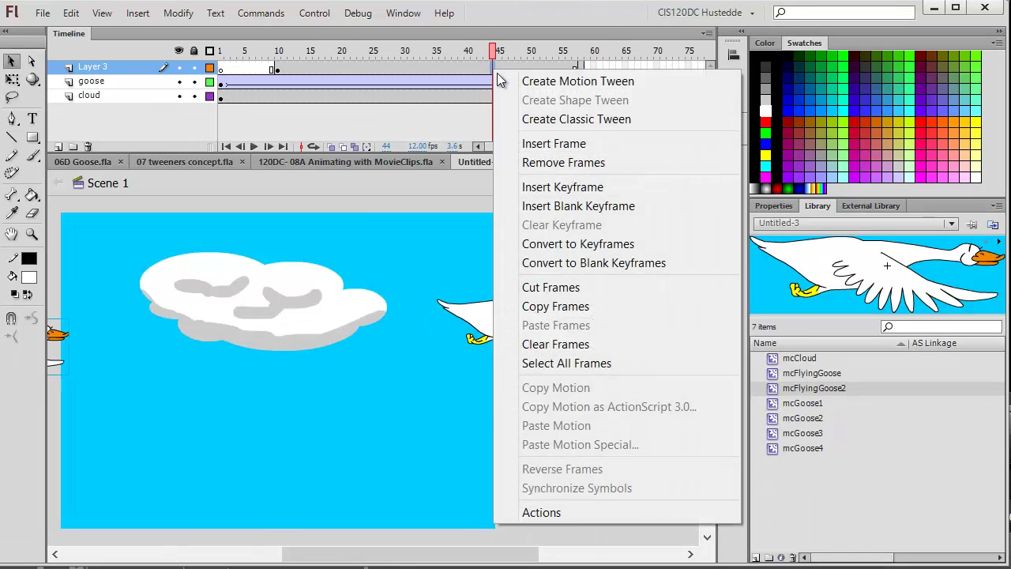
{"action": "left_click", "coordinate": [536, 118]}
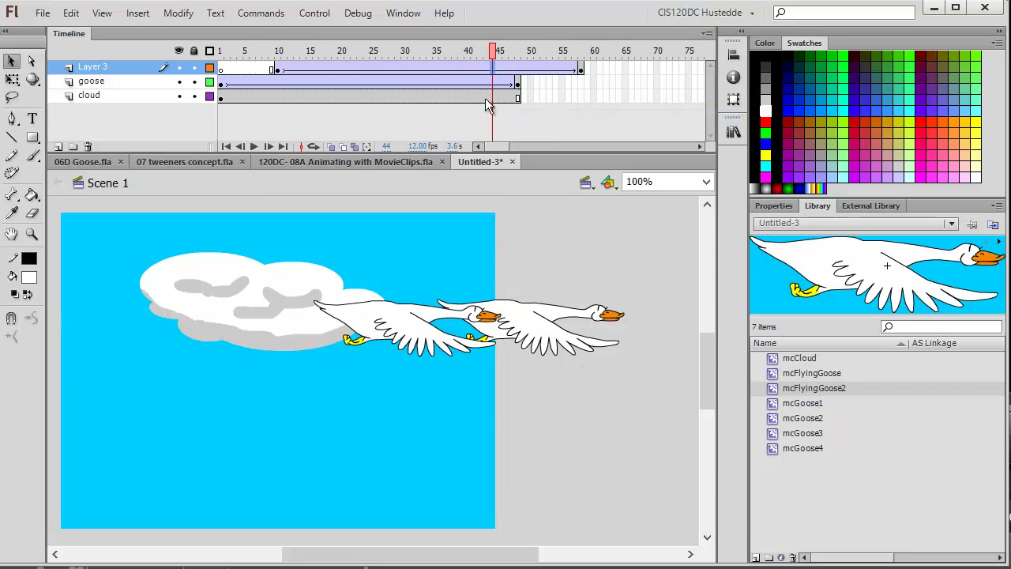
Extend the cloud layer to frame 58 by inserting a frame there.
{"action": "left_click_drag", "start_coordinate": [495, 54], "coordinate": [581, 87]}
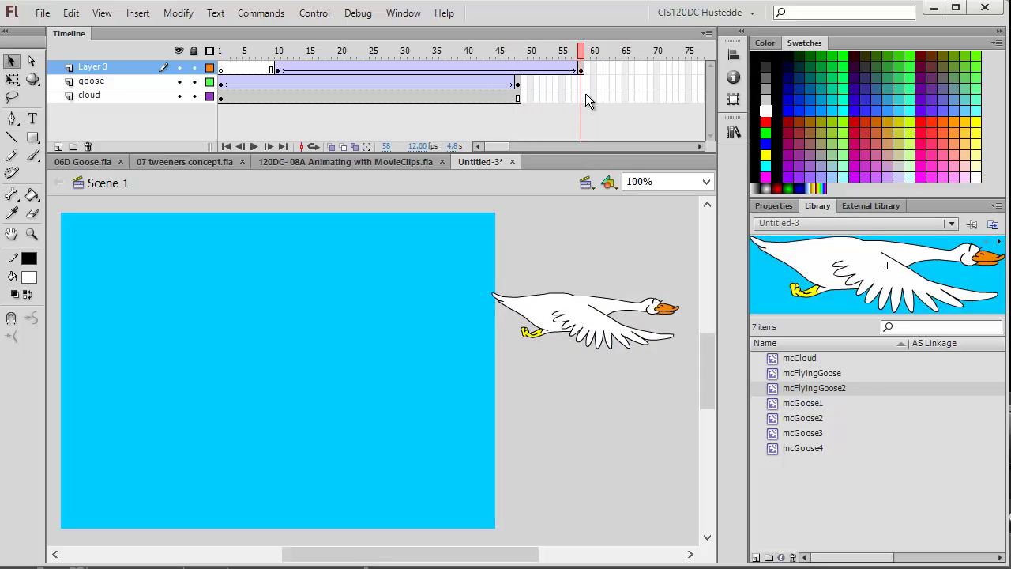
{"action": "left_click", "coordinate": [582, 96]}
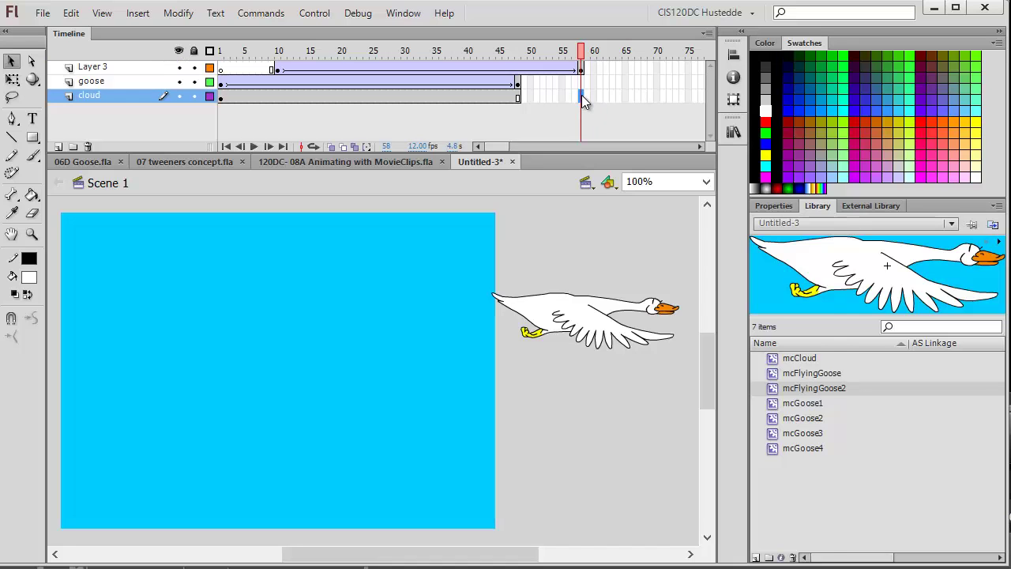
{"action": "right_click", "coordinate": [581, 95]}
{"action": "left_click", "coordinate": [630, 172]}
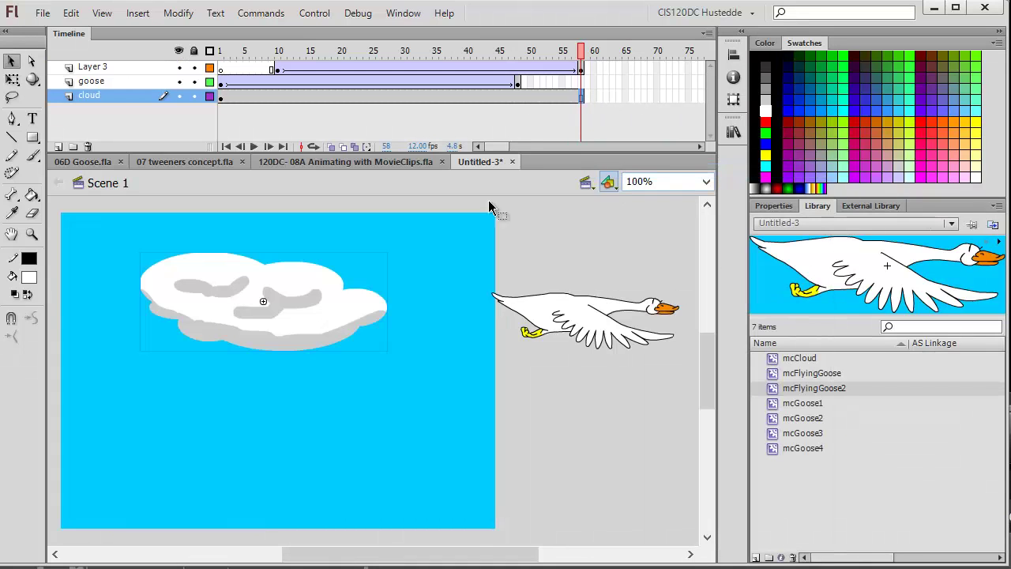
Test the movie to watch both geese fly past the cloud, and close the preview.
{"action": "left_click", "coordinate": [315, 14]}
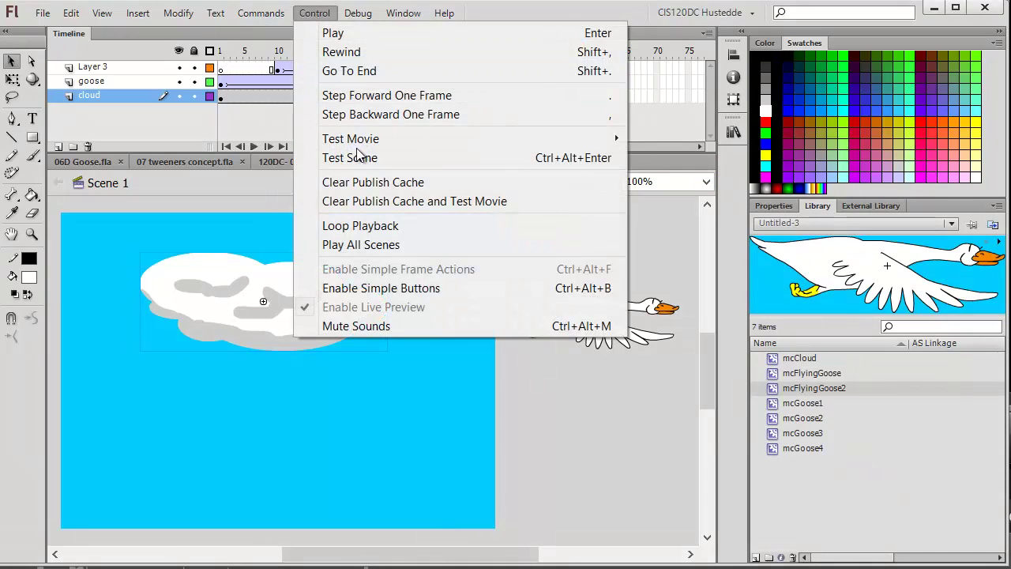
{"action": "mouse_move", "coordinate": [378, 141]}
{"action": "left_click", "coordinate": [705, 142]}
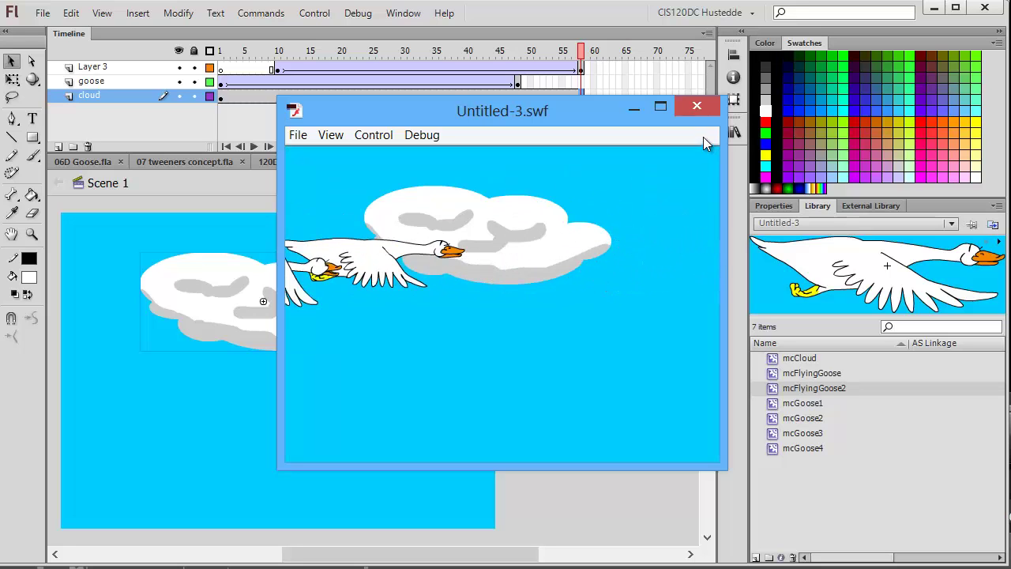
{"action": "left_click", "coordinate": [699, 108]}
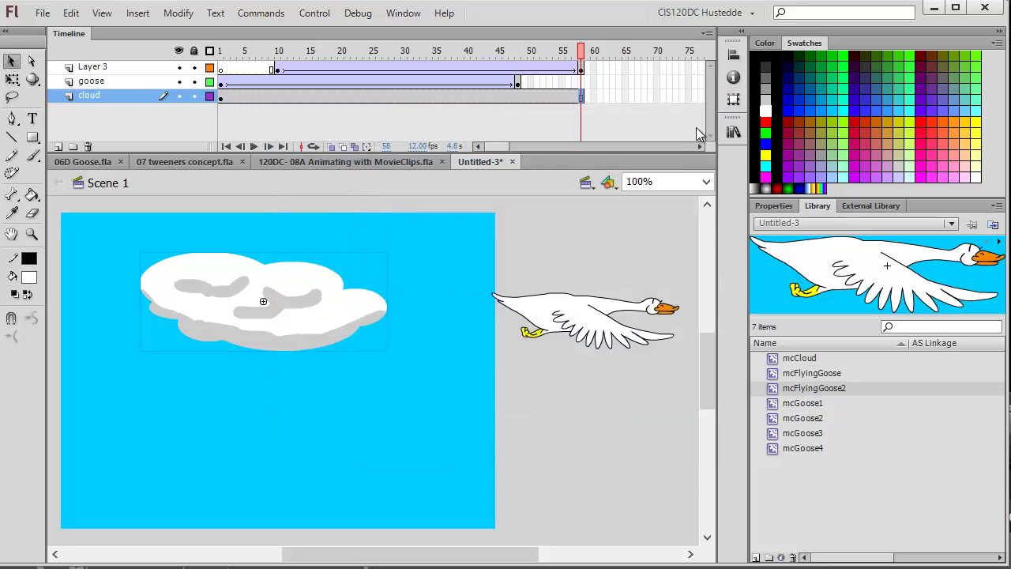